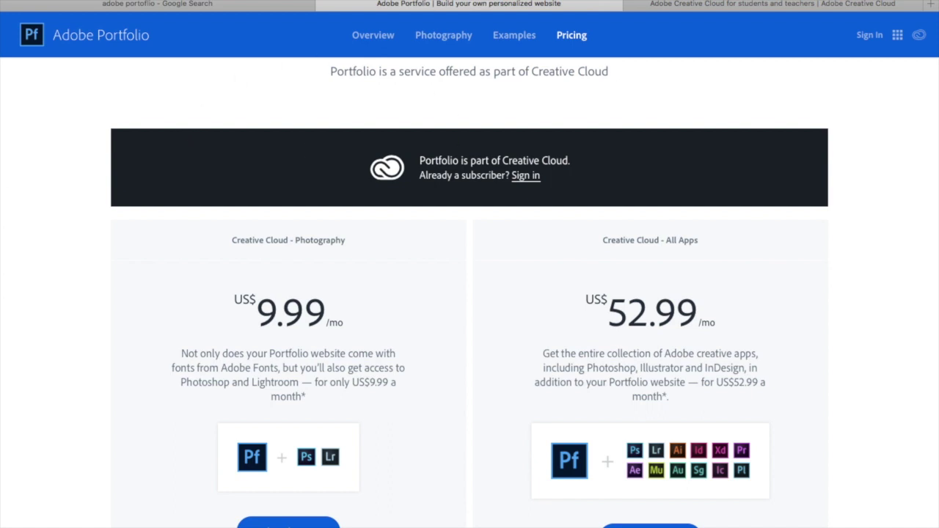
Step: View the Creative Cloud education pricing page showing the US$19.99/mo student and teacher plan
click(679, 10)
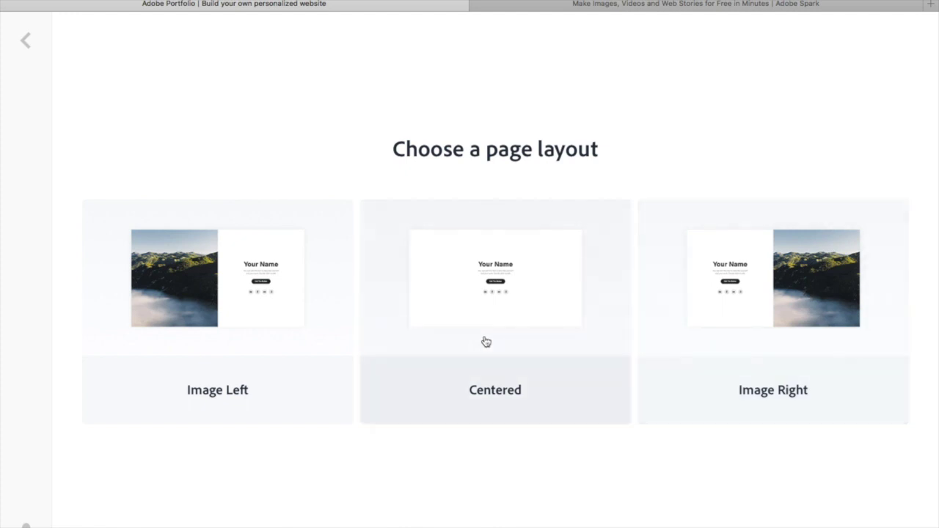
Step: Create the new site with the Image Left layout card
click(273, 312)
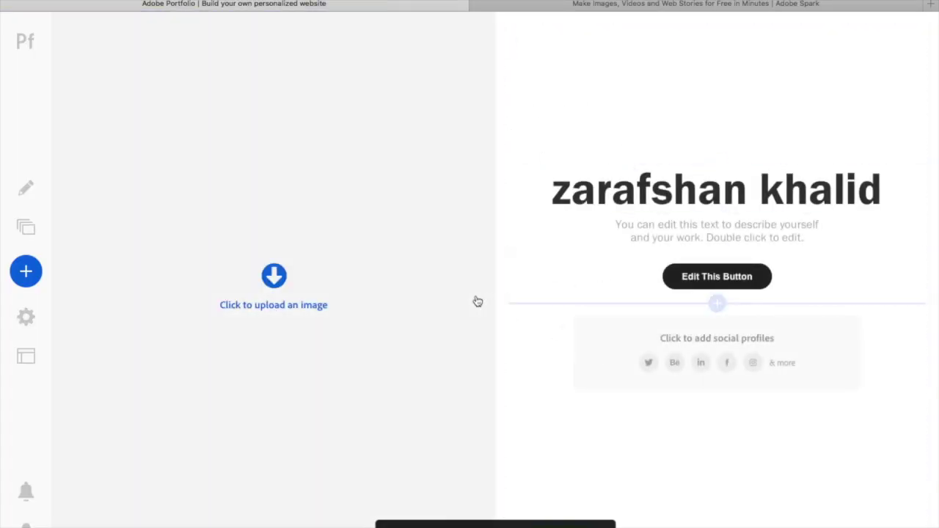
Step: Upload clouds.jpg as the picture for the left image area
click(273, 276)
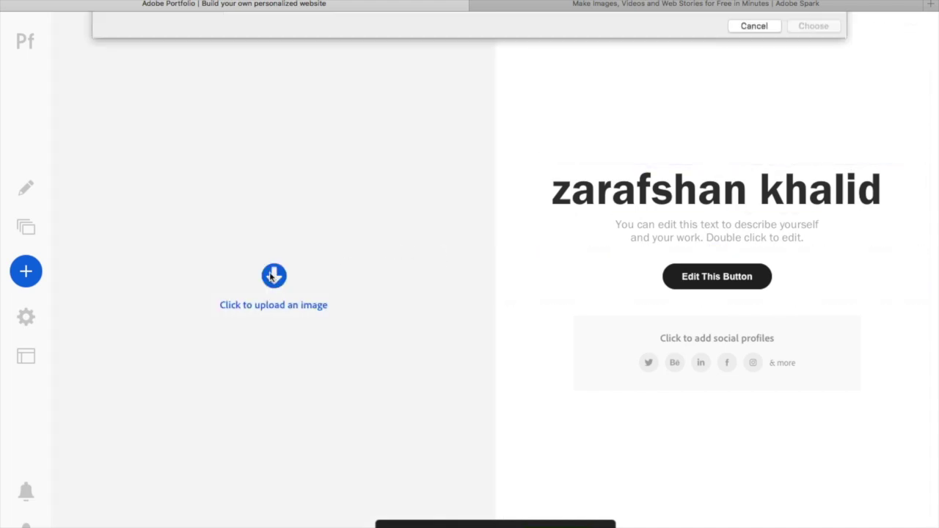
click(575, 67)
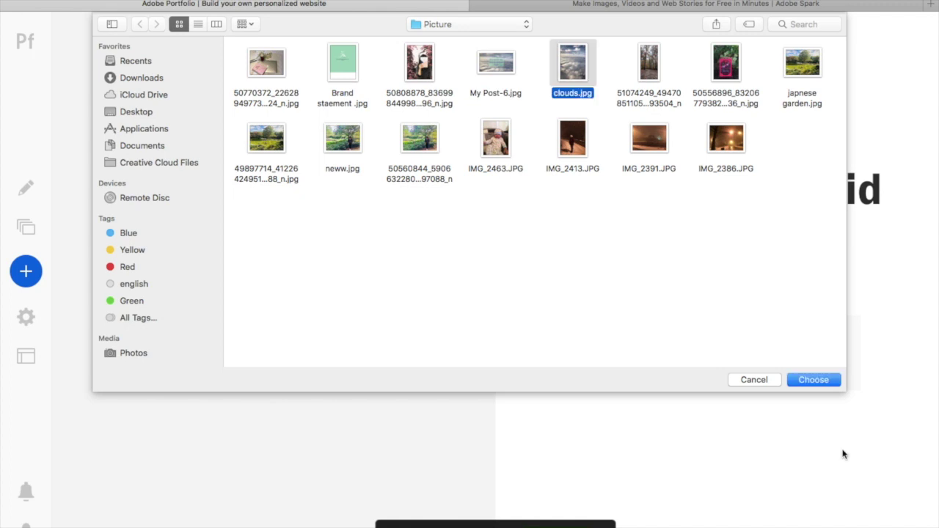
click(813, 379)
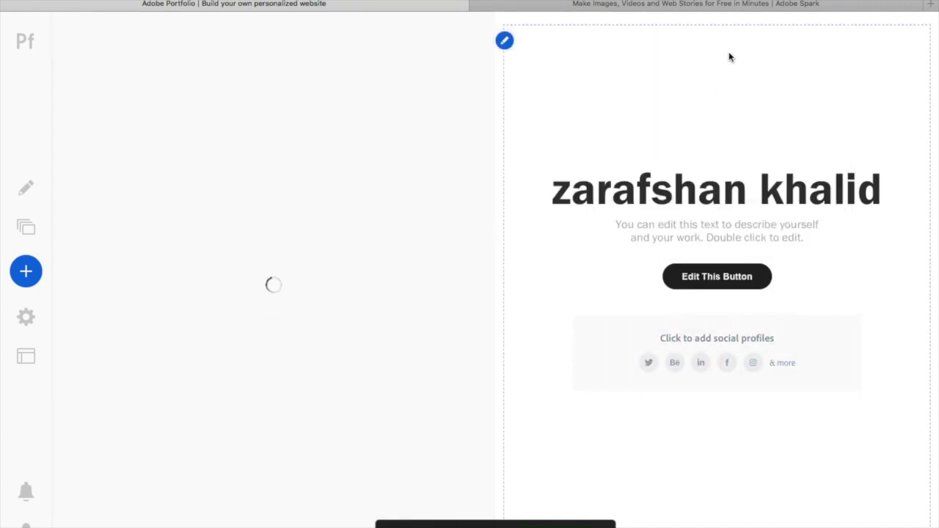
Step: Enable a page background colour, set it to #98E2BF, and apply it
click(502, 43)
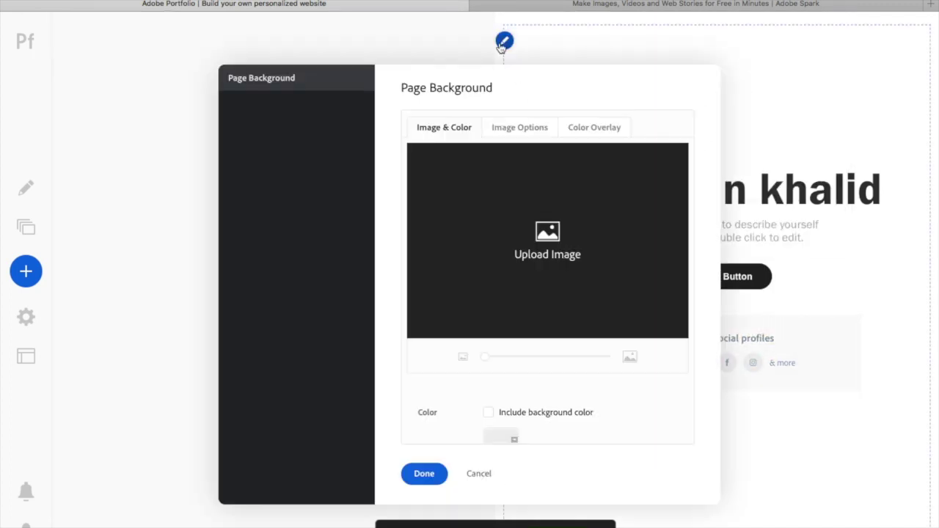
click(488, 414)
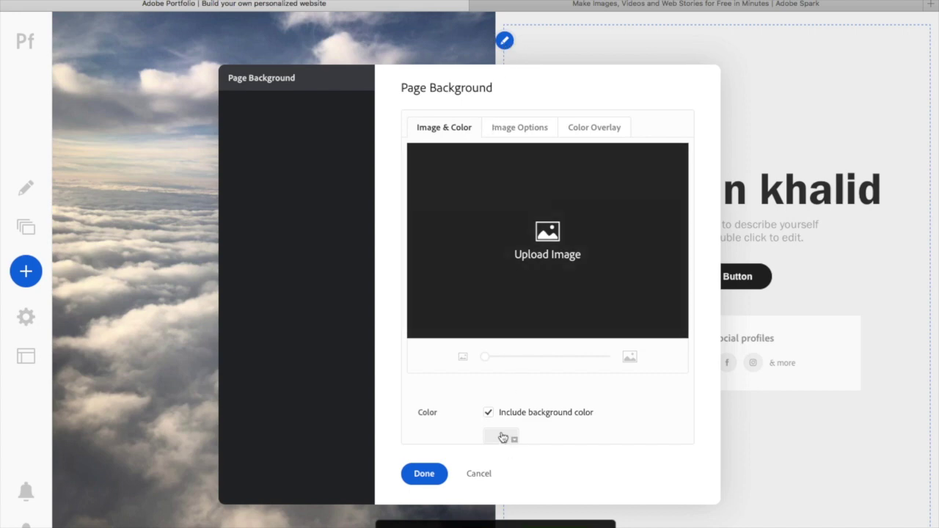
click(502, 439)
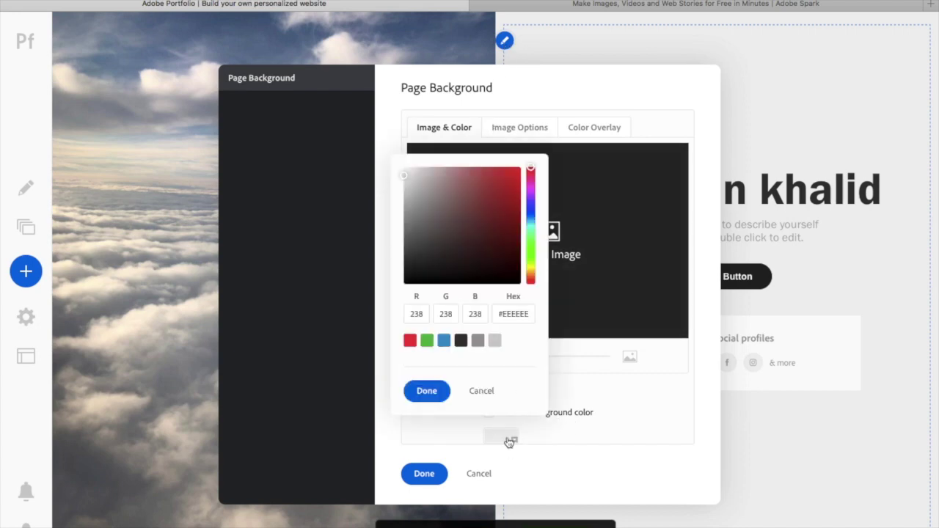
drag(533, 310, 487, 310)
text(#98E2BF)
click(437, 393)
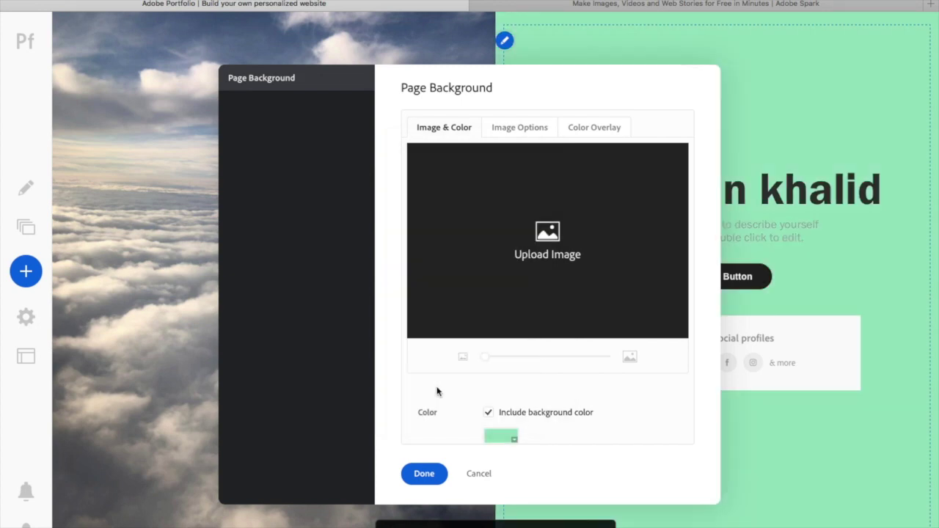
click(426, 481)
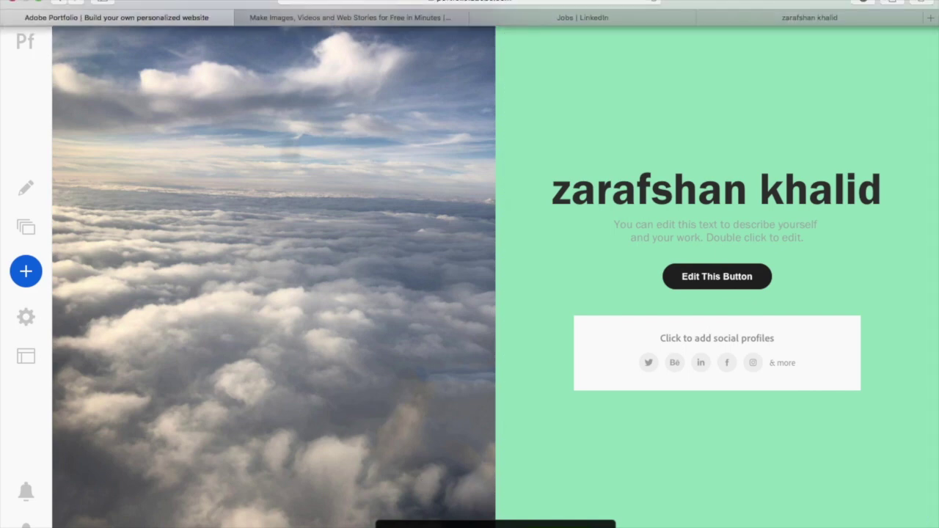
Step: Search the web fonts for Futura and add Futura PT Bold for the name heading
mouse_move(510, 182)
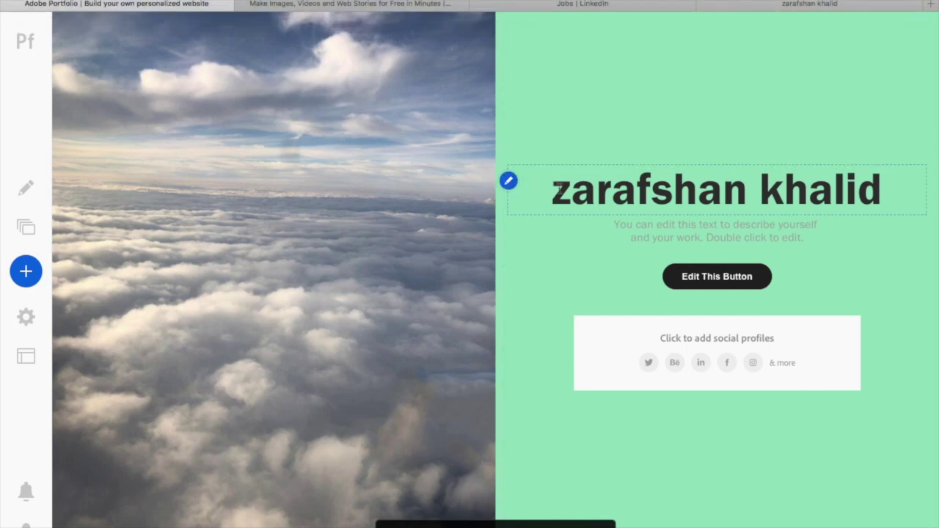
drag(547, 187, 915, 207)
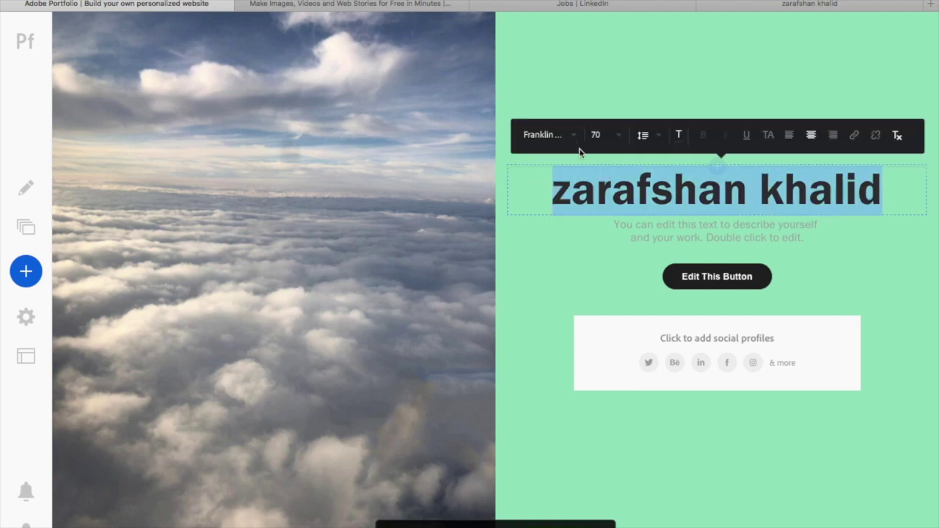
click(574, 139)
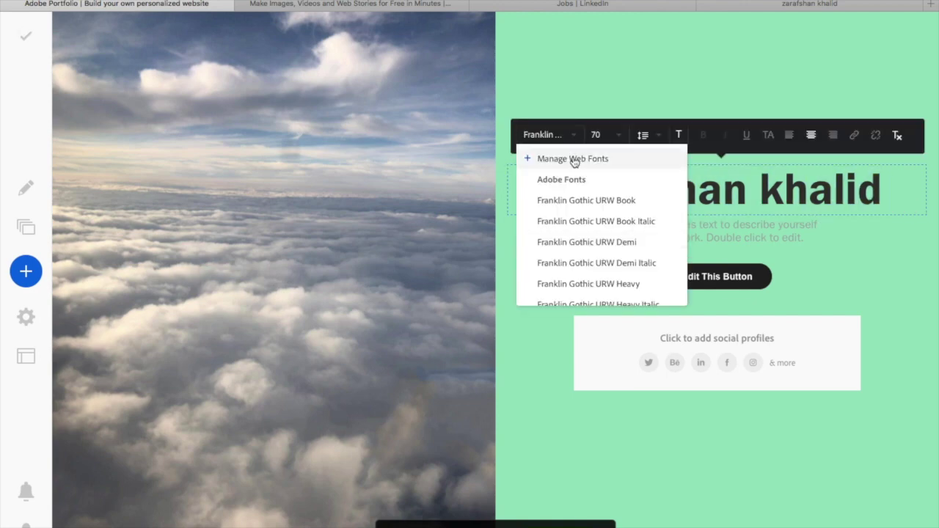
click(575, 159)
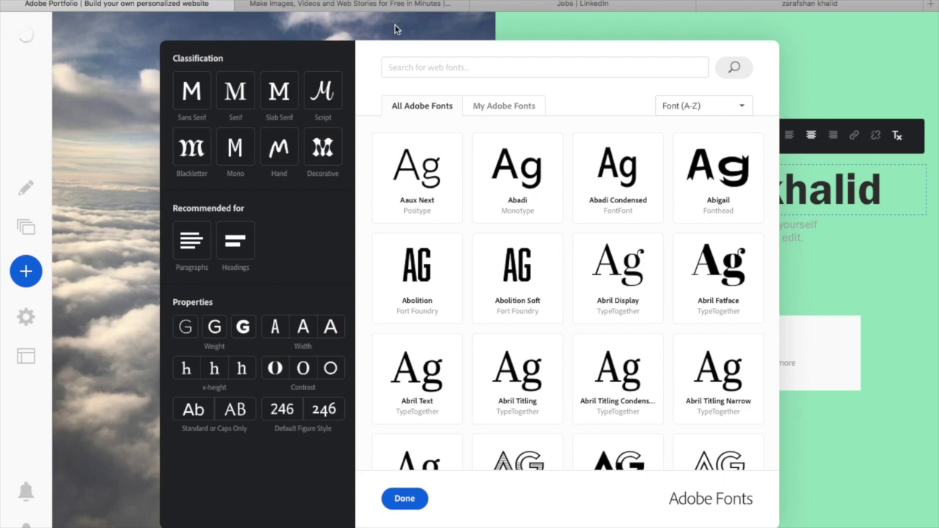
click(426, 65)
text(F)
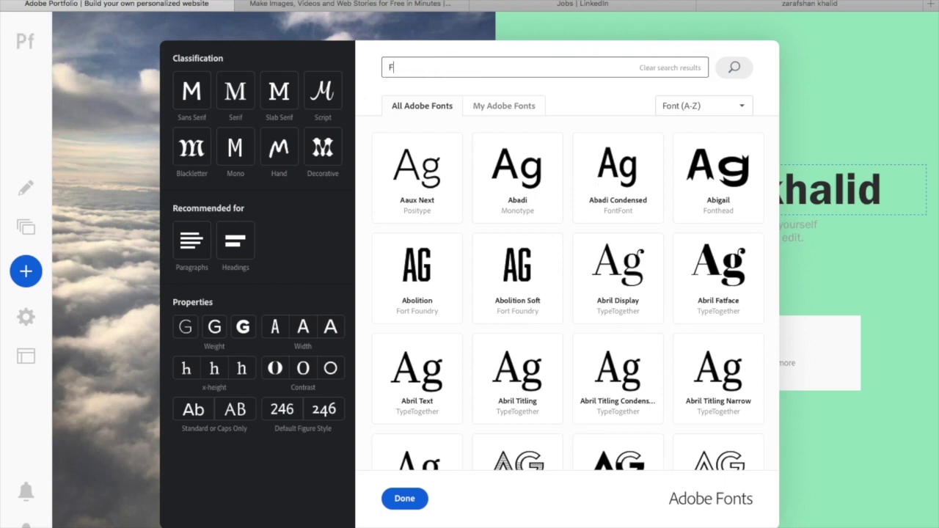
text(utura)
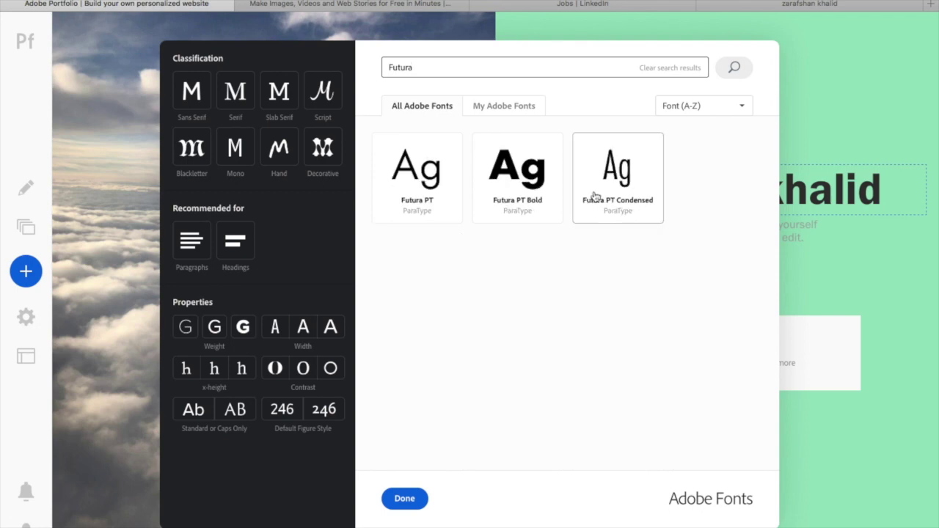
click(521, 209)
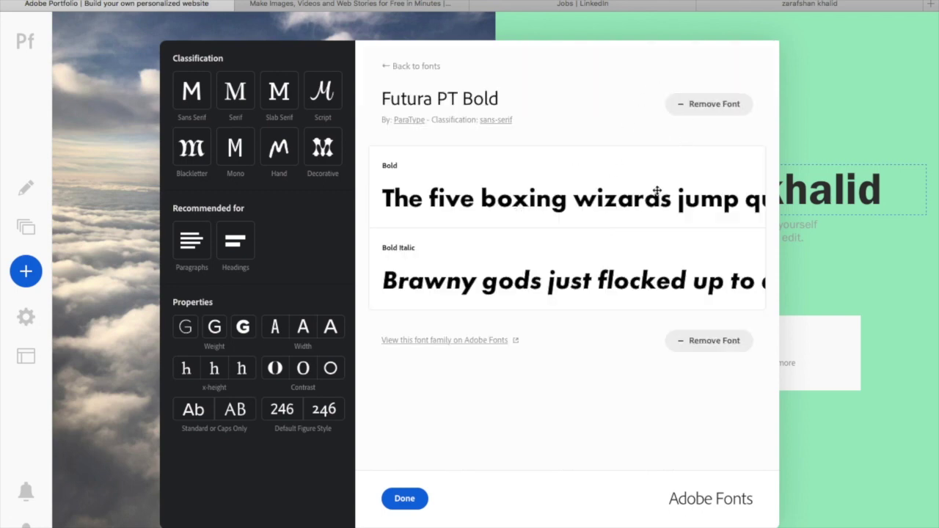
click(406, 501)
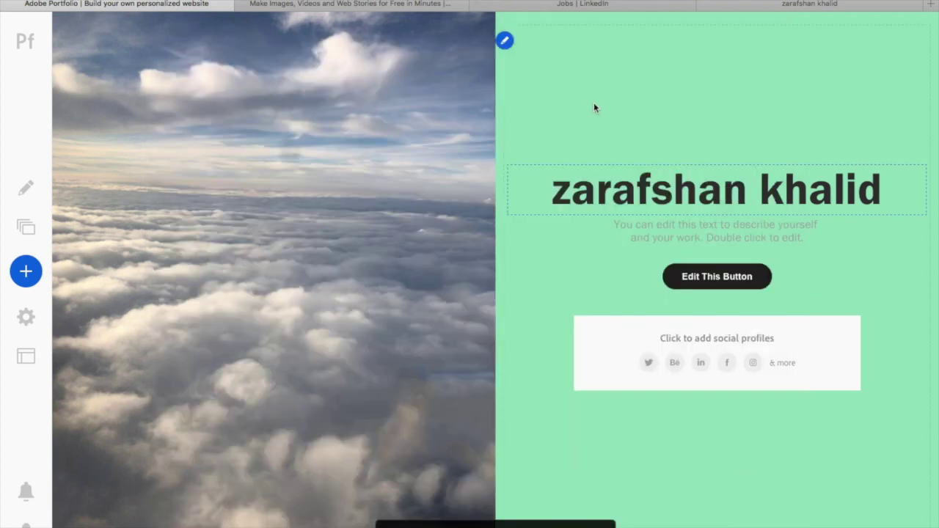
Step: Capitalize the first letters of the first name and surname in the heading
drag(571, 190, 515, 190)
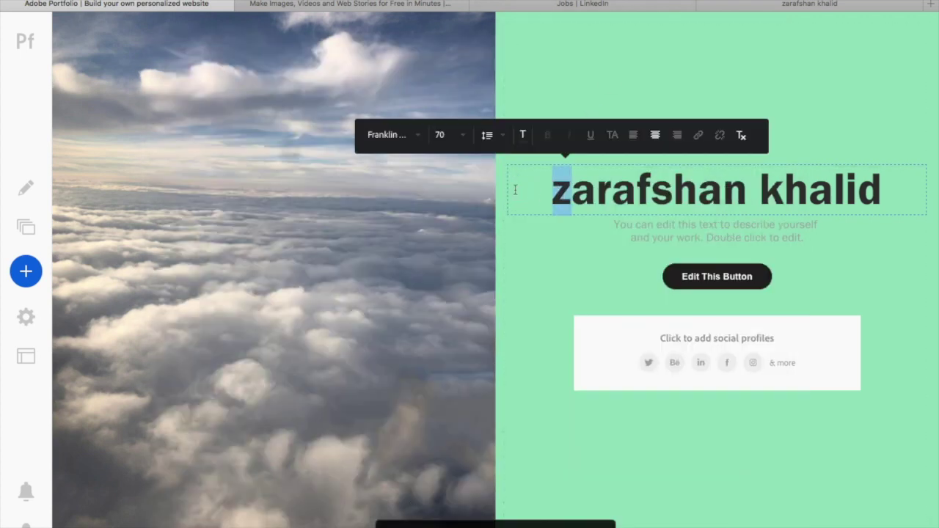
text(Z)
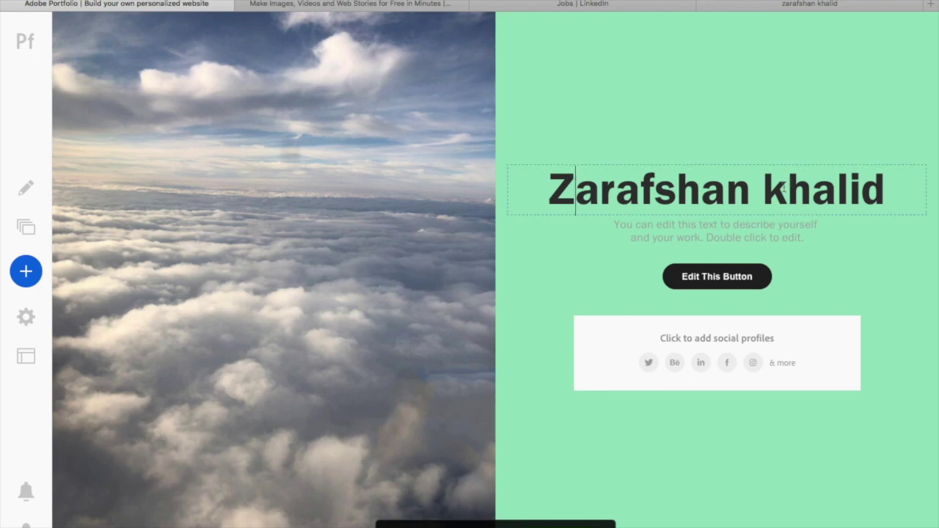
drag(786, 187, 742, 186)
text(K)
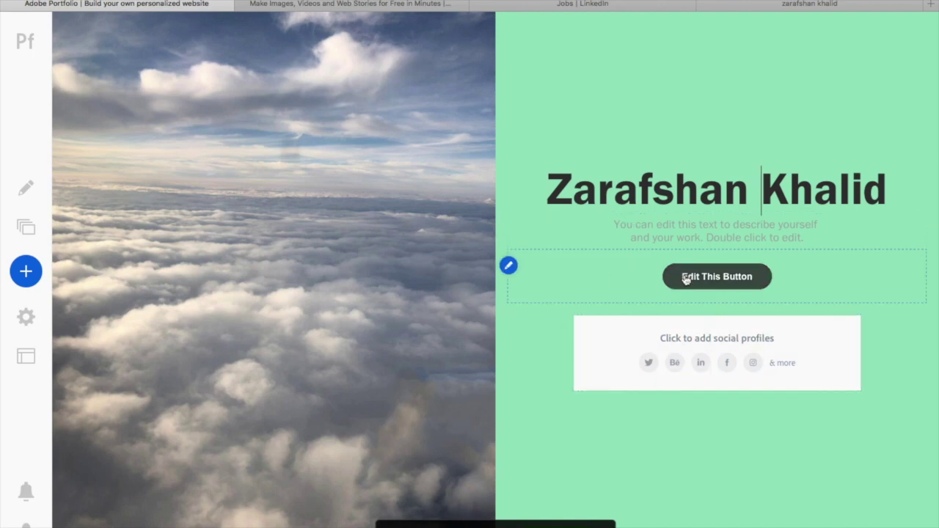
click(510, 267)
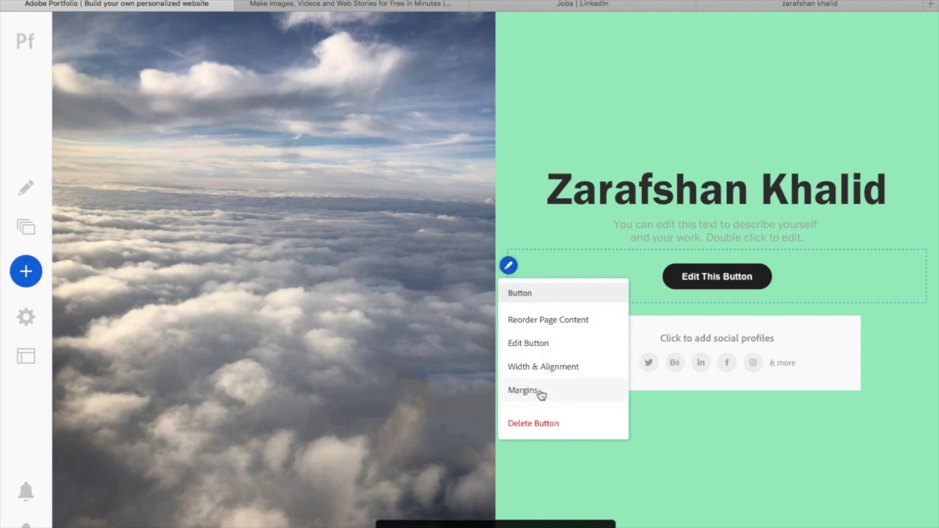
Step: Set the button's external link to the copied live portfolio site address
click(533, 349)
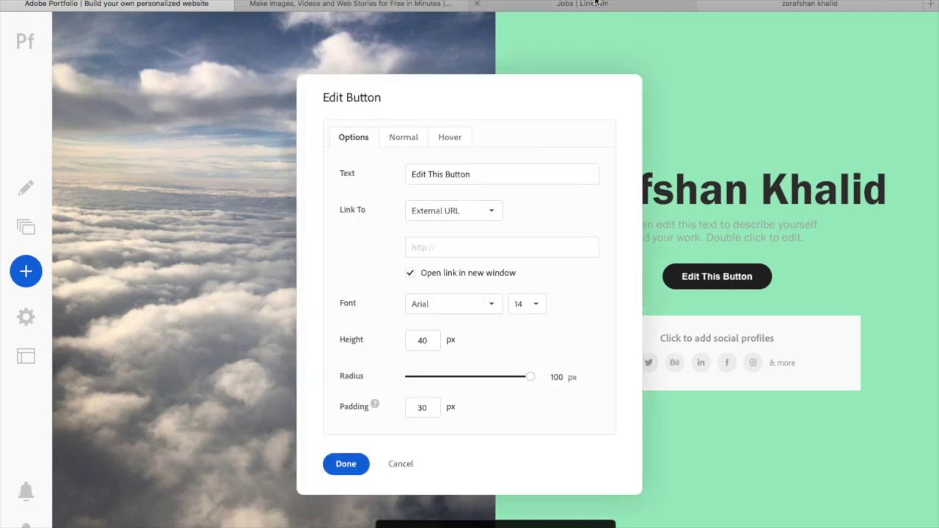
click(763, 4)
key(super+l)
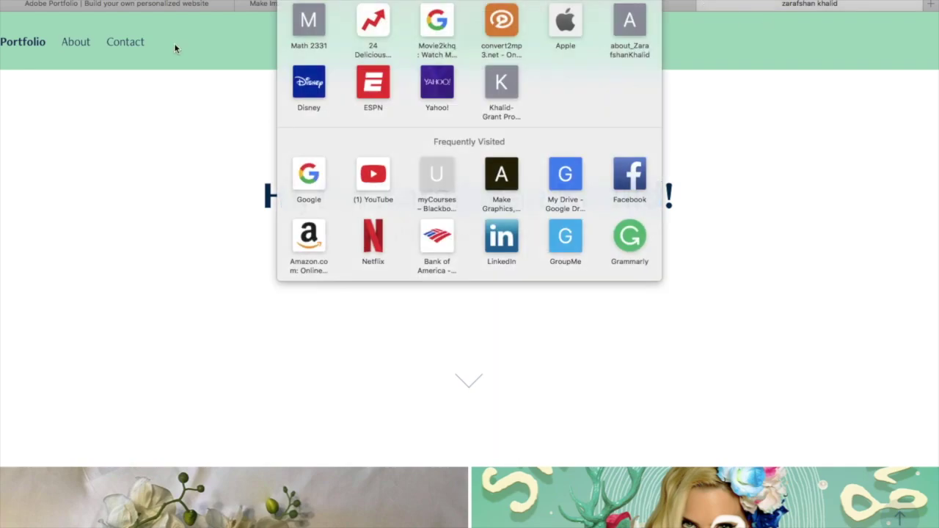
click(167, 5)
click(440, 249)
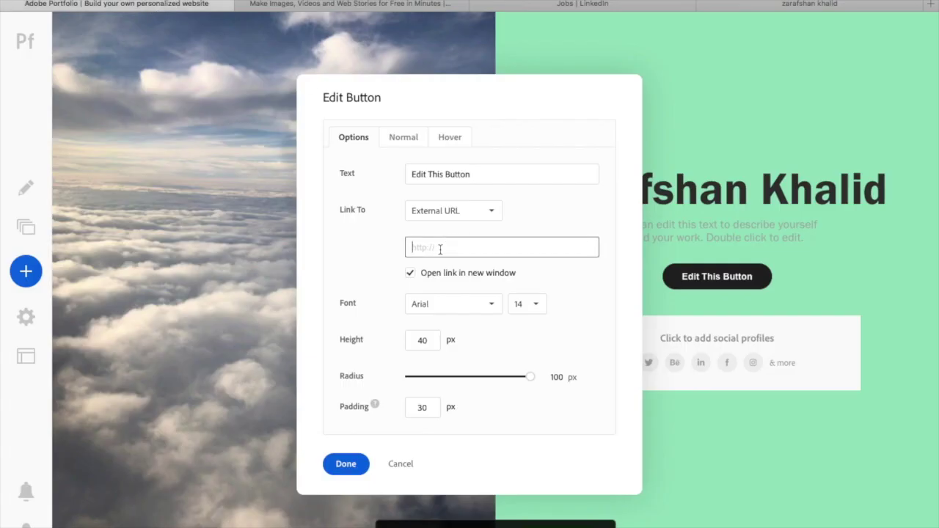
text(https://zkhalid.myportfolio.com)
Step: Label the button 'Visit Portfolio' and set its corner radius to 84 px
drag(473, 174, 352, 157)
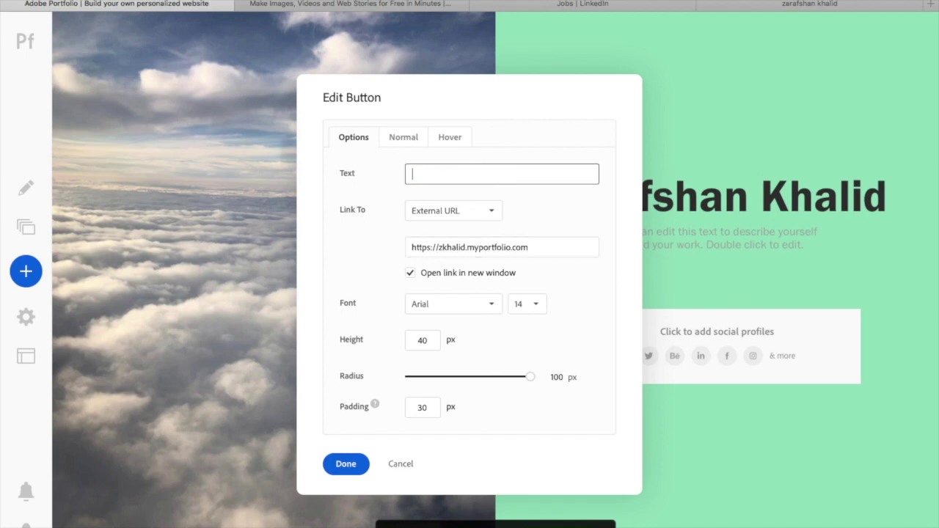
text(Vi)
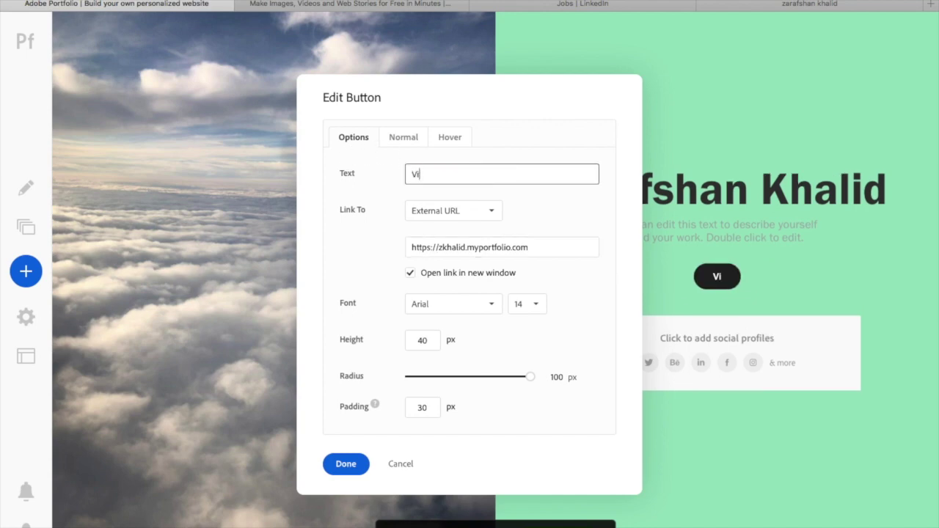
text(sit porto)
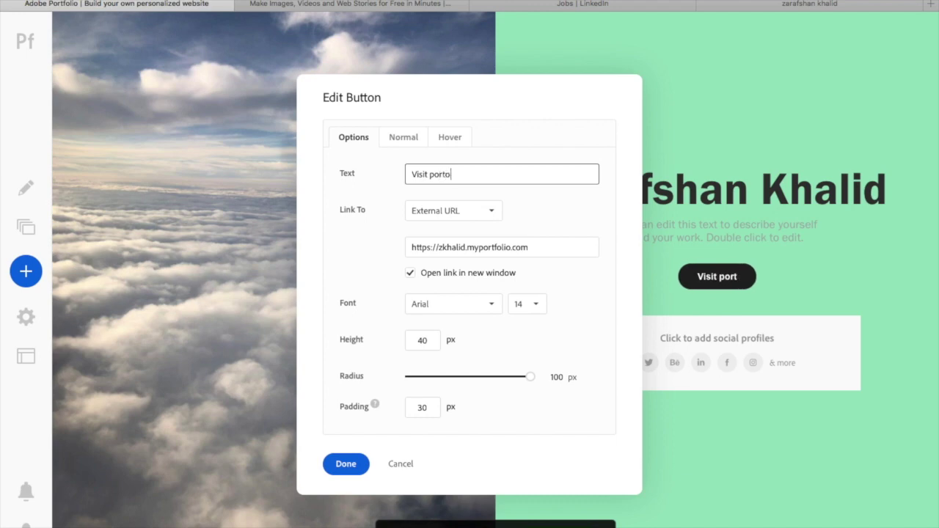
key(BackSpace)
key(BackSpace)
key(BackSpace)
key(BackSpace)
key(BackSpace)
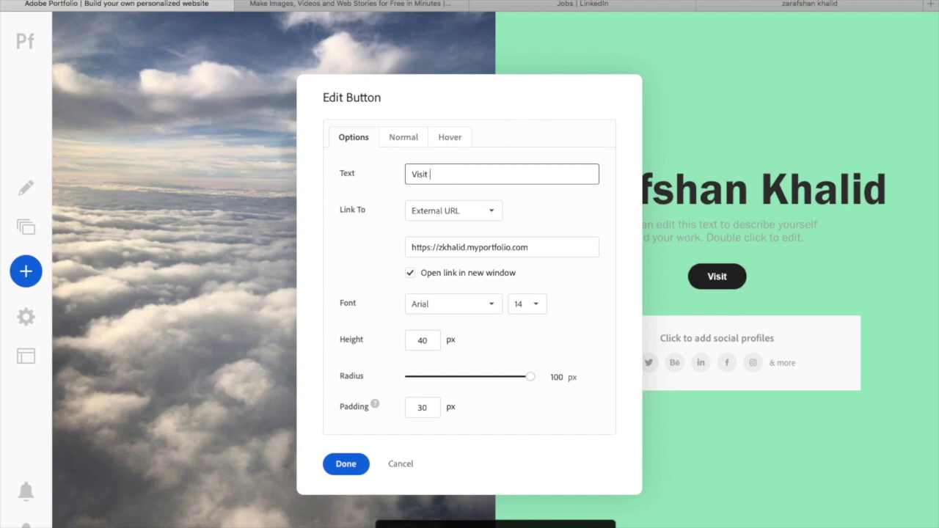
text(Portfolio)
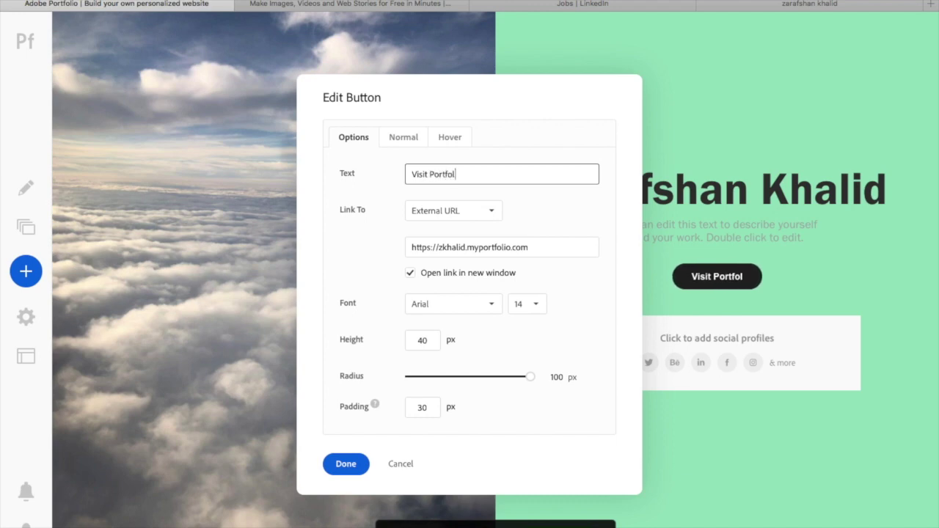
click(522, 351)
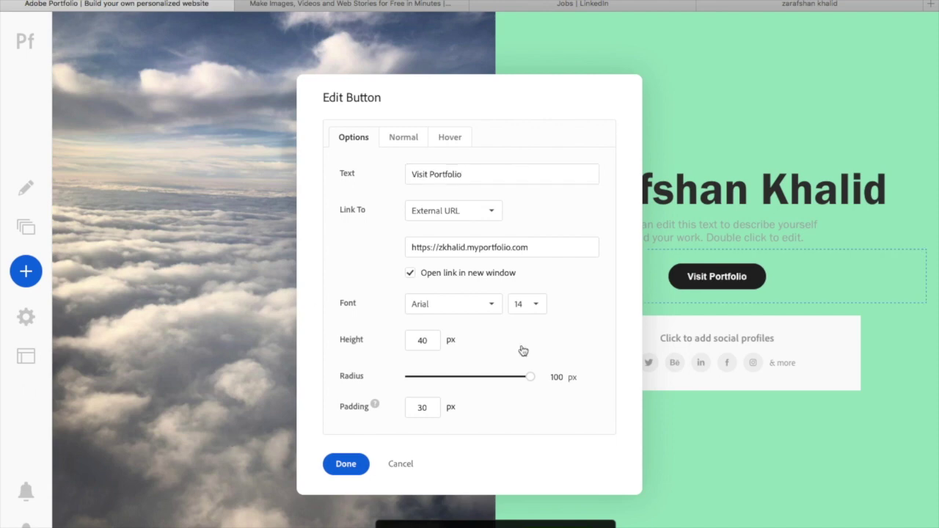
drag(566, 95, 456, 72)
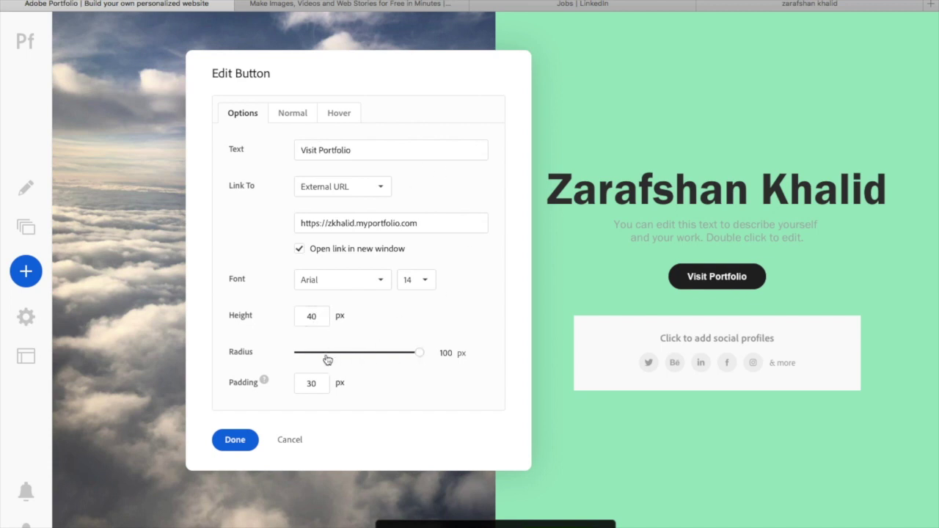
mouse_move(420, 354)
mouse_down()
mouse_move(359, 356)
mouse_move(429, 352)
mouse_up()
Step: Apply the button settings, then enable LinkedIn in Social Icons with the pasted profile URL
click(235, 439)
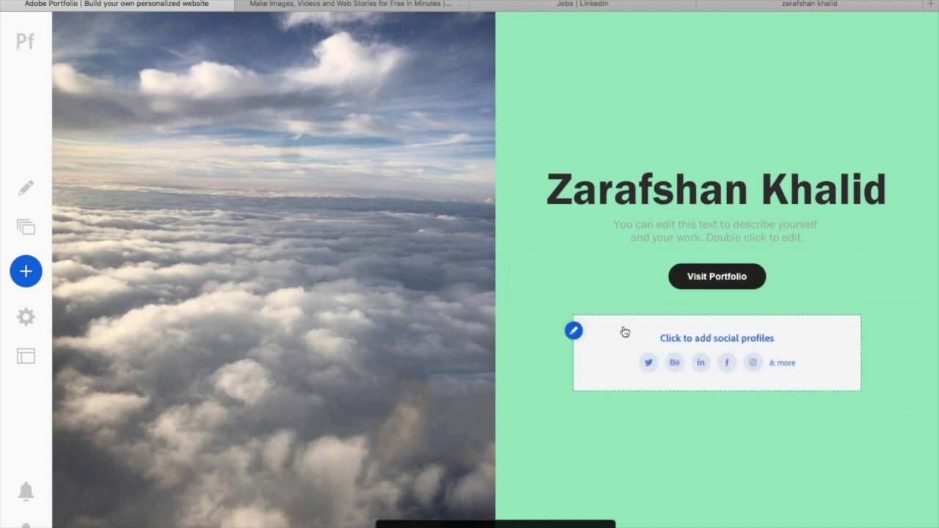
click(574, 332)
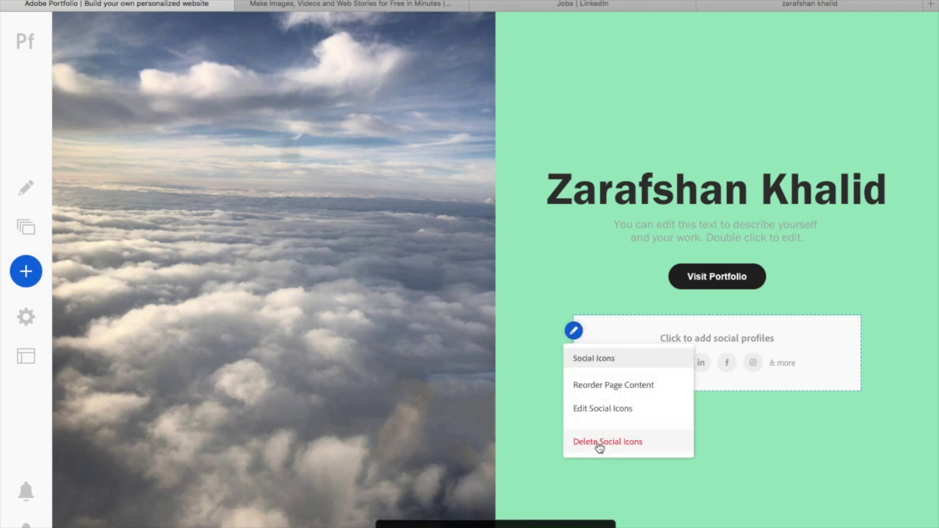
click(594, 410)
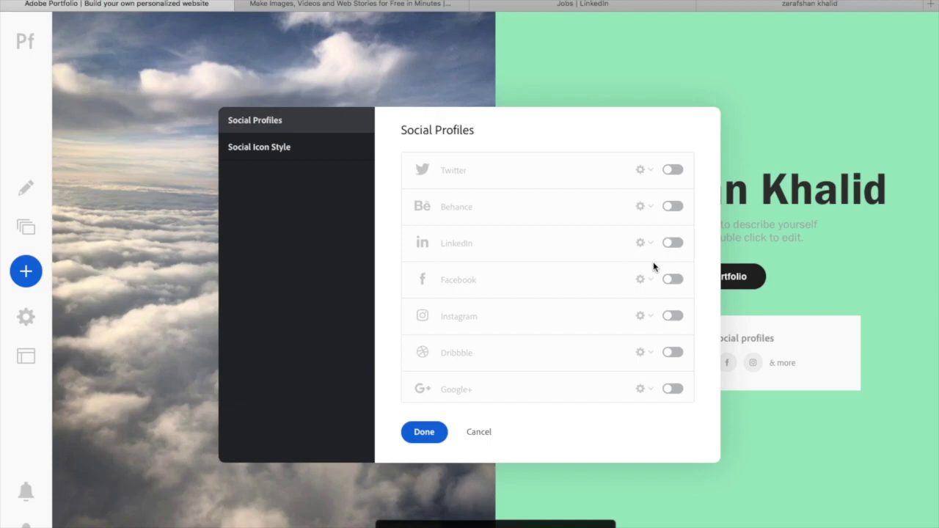
click(573, 16)
click(124, 20)
click(670, 247)
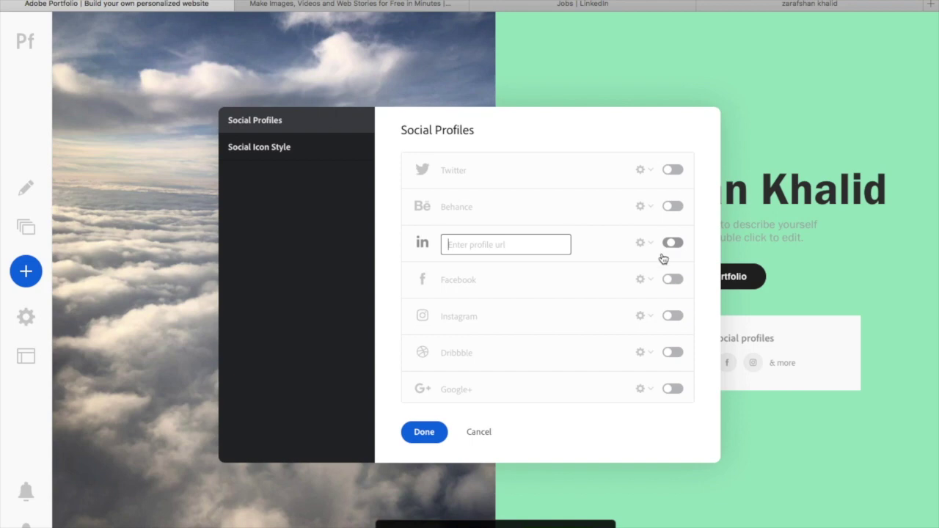
click(509, 246)
key(ctrl+v)
click(434, 437)
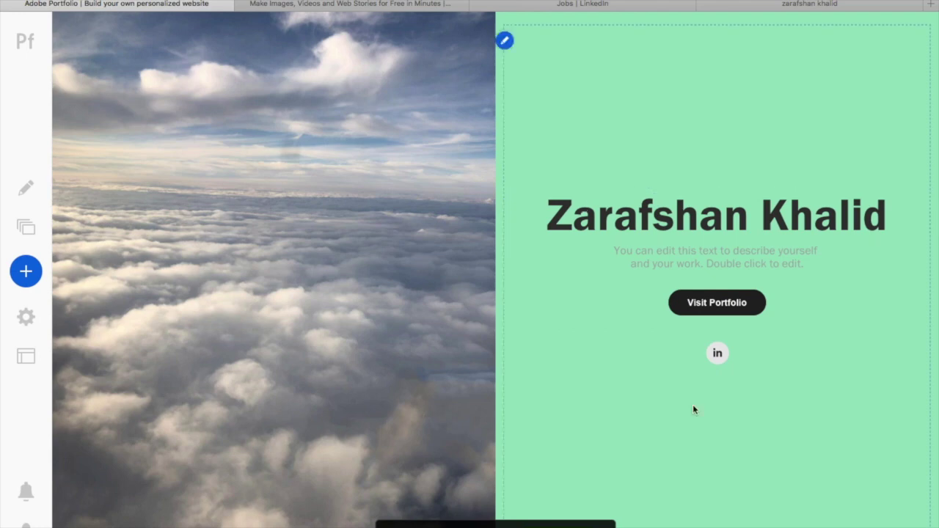
Step: Insert a Form block with Name, Email Address, Message and Submit below the LinkedIn icon
mouse_move(717, 381)
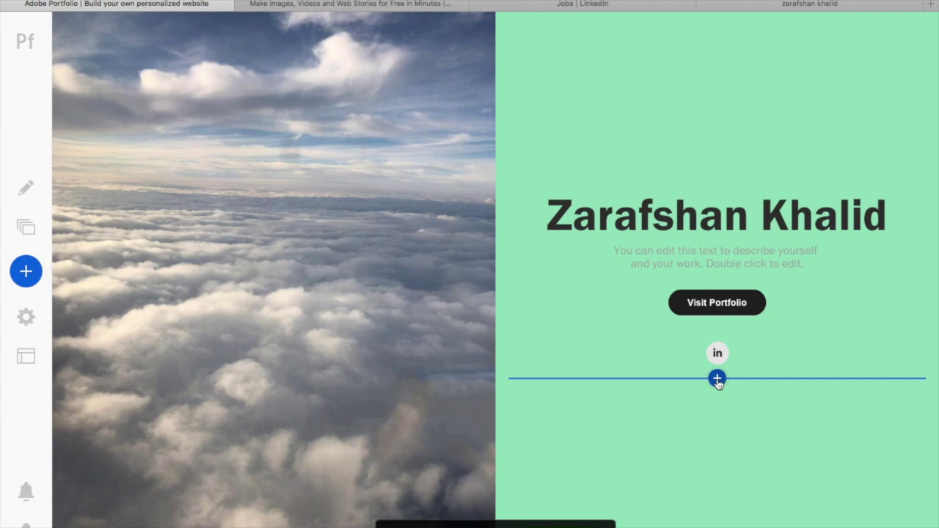
click(718, 380)
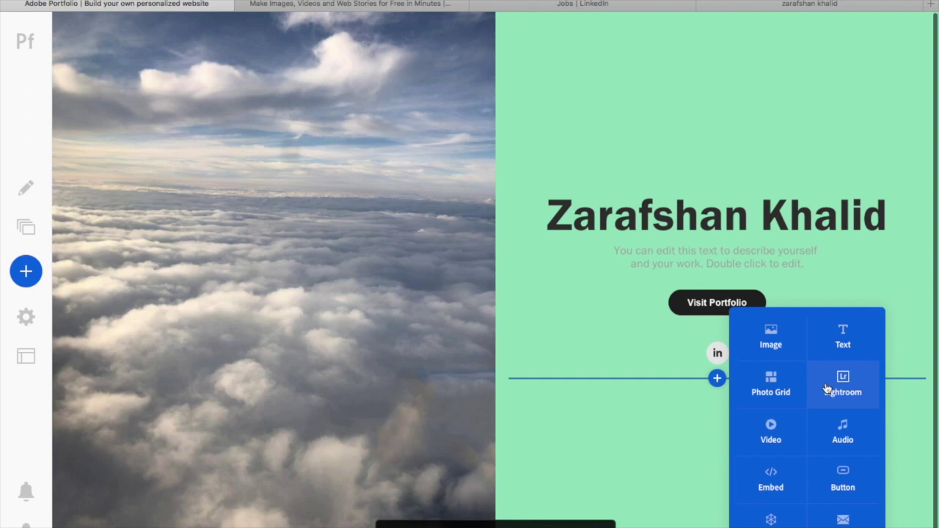
click(843, 518)
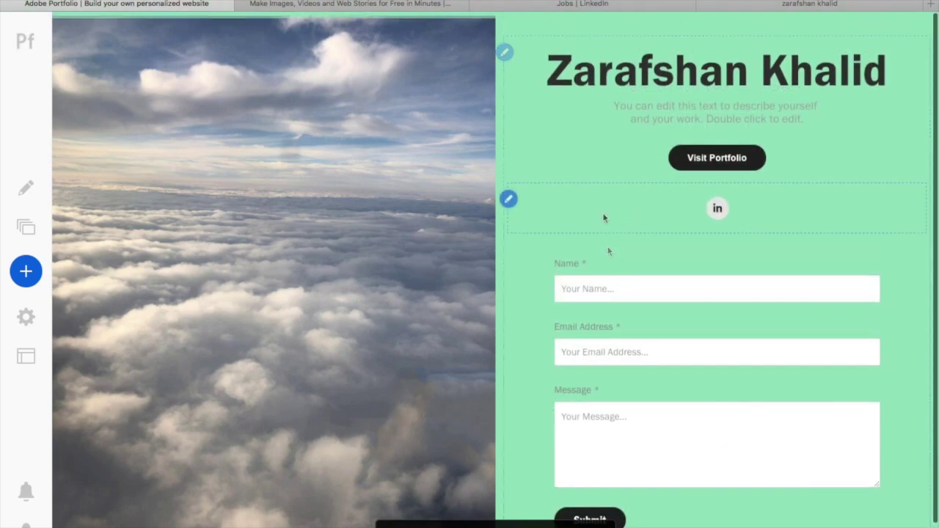
Step: Paste the bio copied from the live About page over the placeholder description
drag(612, 103, 867, 120)
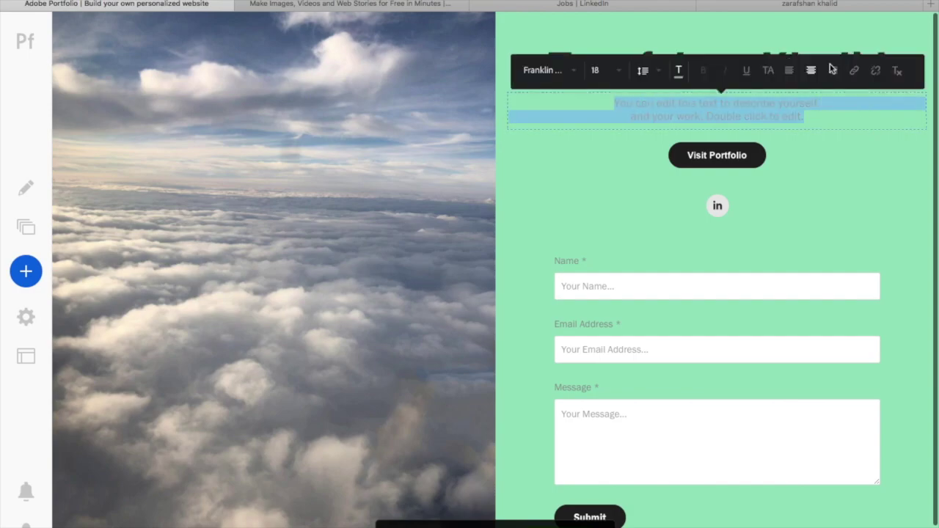
click(795, 6)
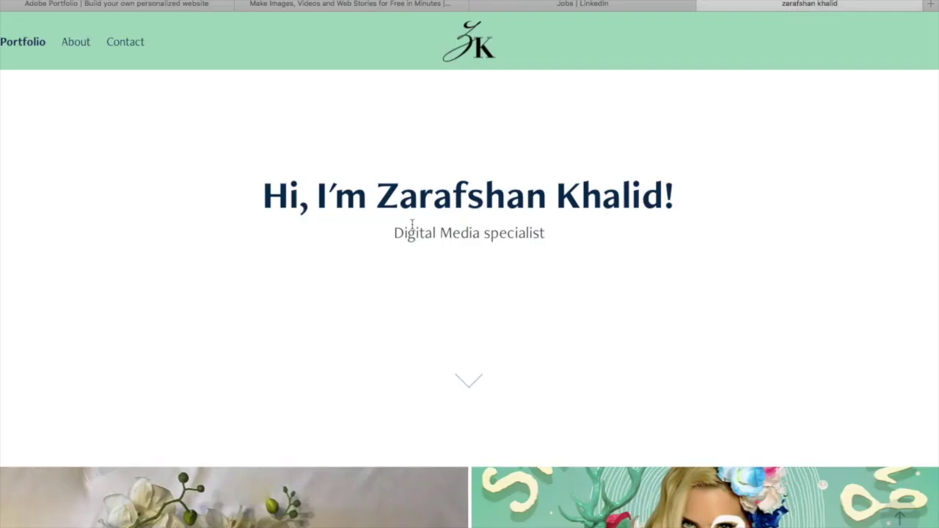
click(73, 42)
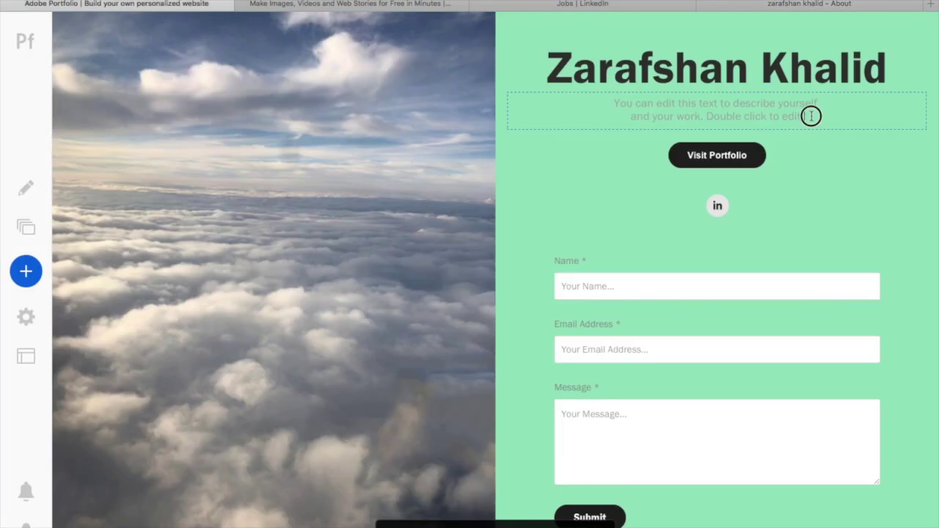
drag(811, 111, 592, 88)
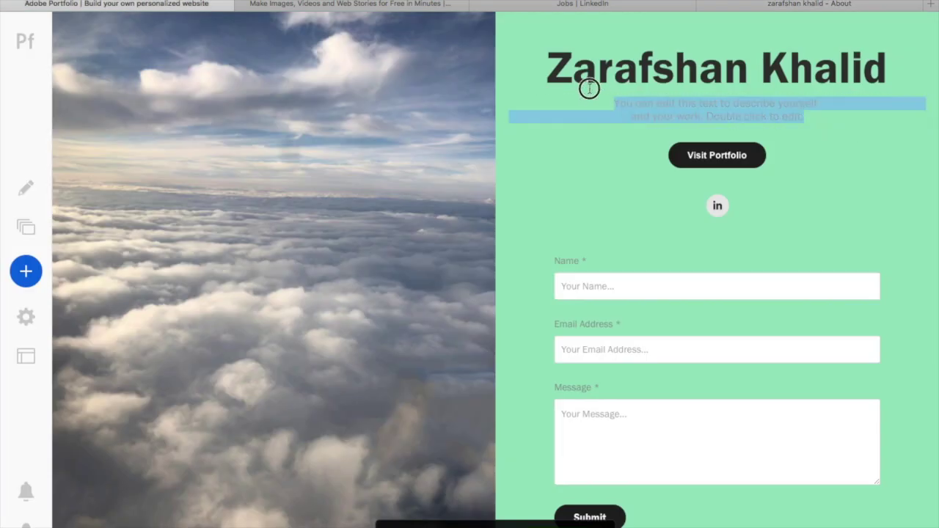
text(I am a student at University of Houston studying Computer Information System and Digital Media. My focus is on branding, strategy, and digital design. I am fascinated with the concept of UX/UI and how much it has changed the digital world.)
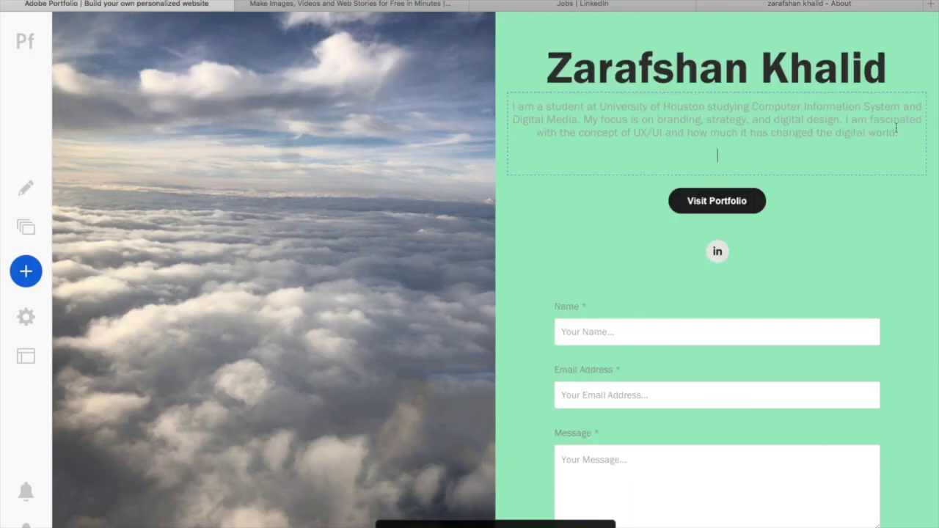
drag(895, 128, 489, 96)
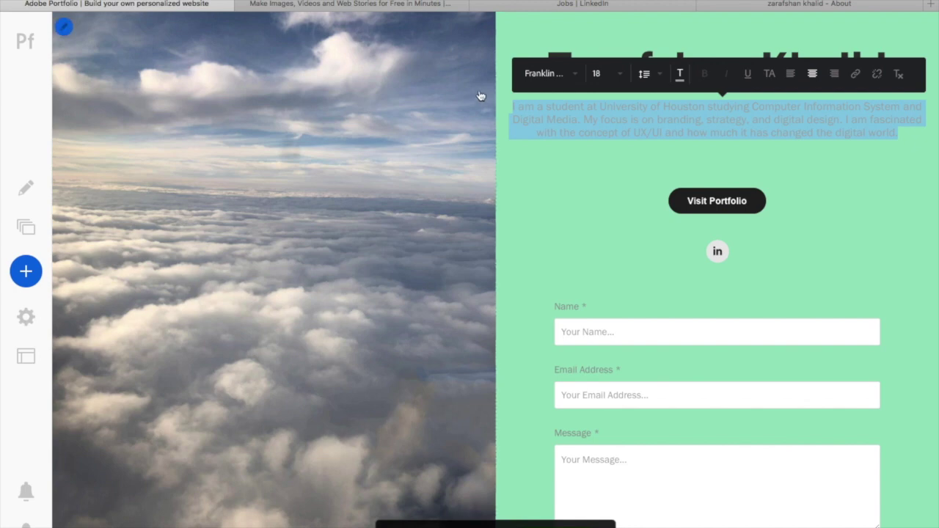
Step: Change the bio font to Times New Roman and its colour from light grey to #333333
click(572, 75)
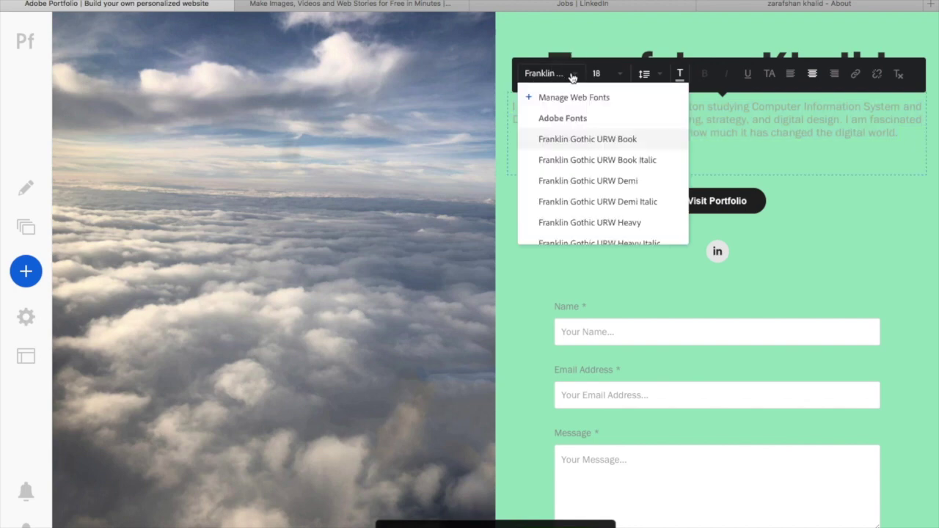
scroll(580, 169, down, 10)
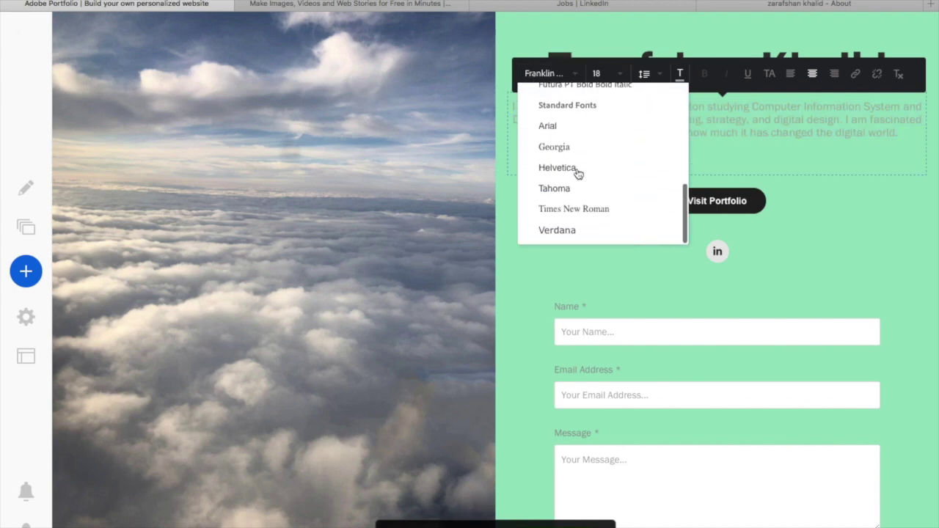
click(582, 210)
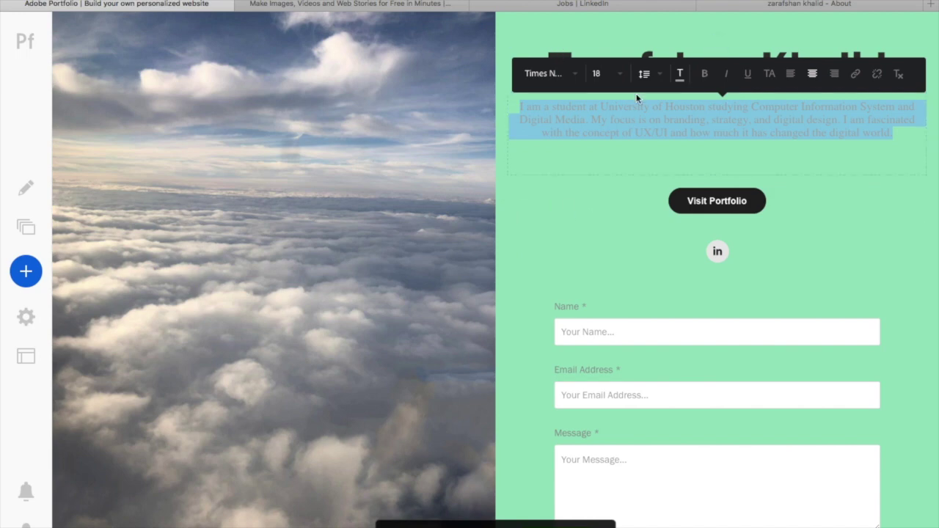
click(685, 74)
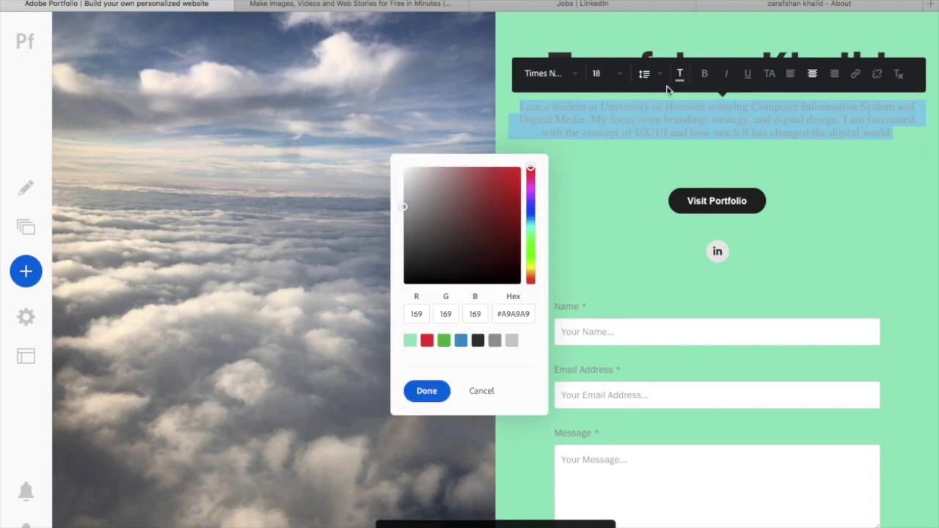
click(477, 341)
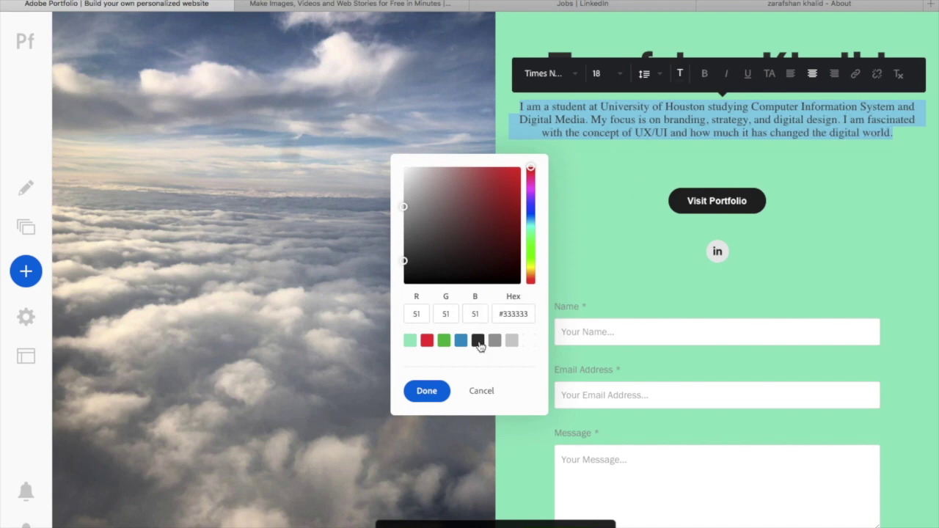
click(433, 393)
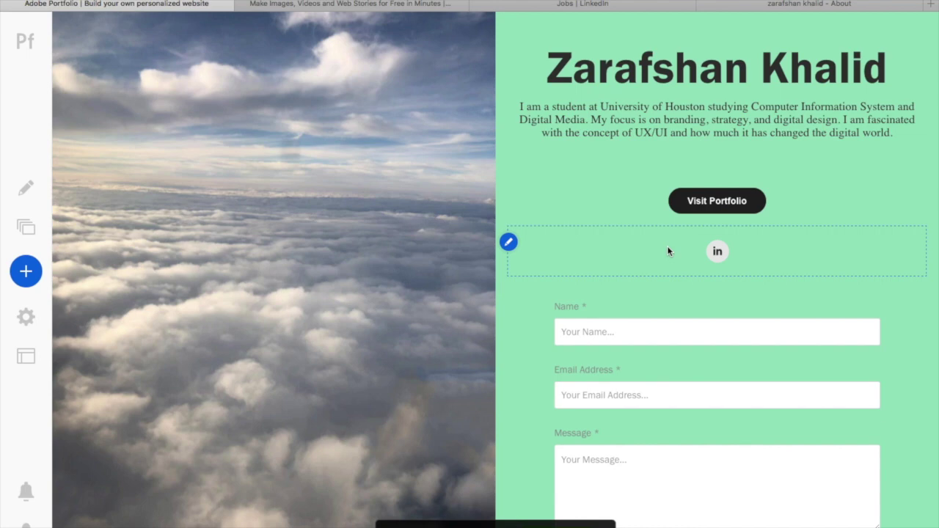
Step: Reorder page content so Social Icons follow the Contact Form, and save the order
click(507, 244)
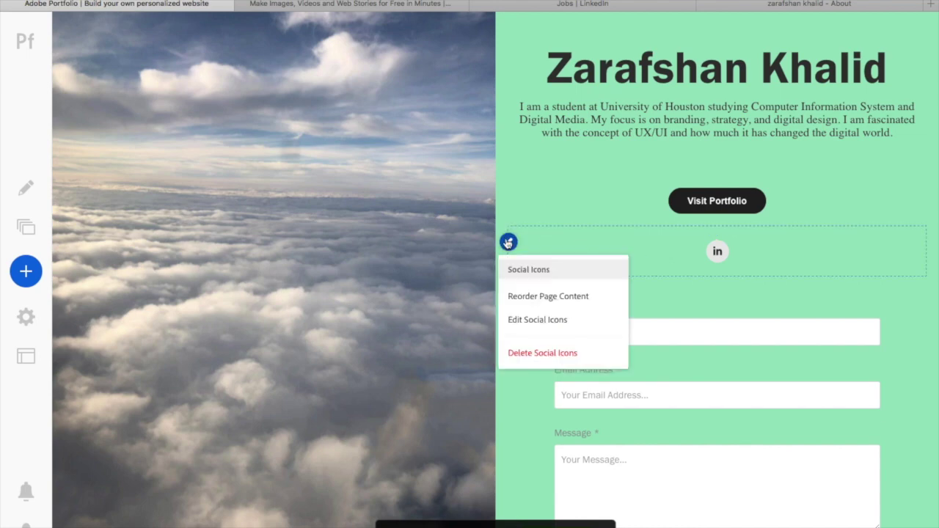
click(533, 304)
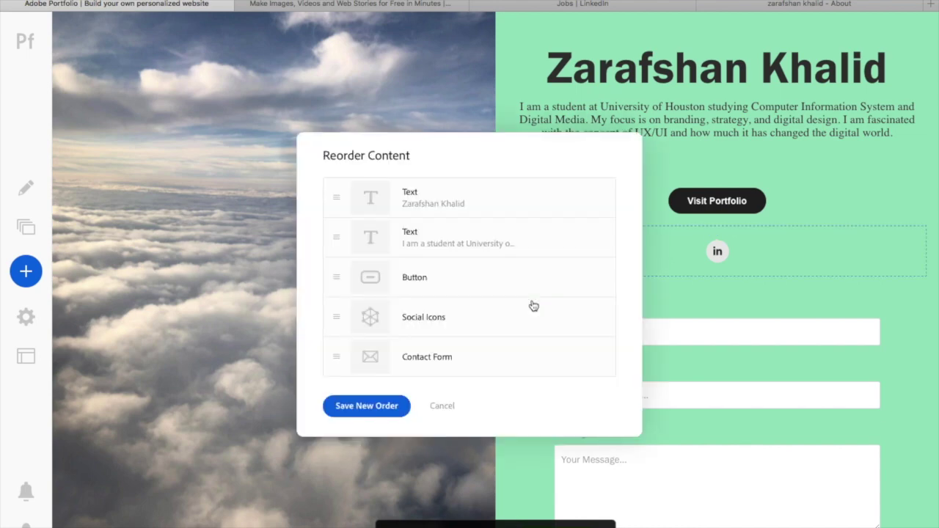
drag(689, 306, 351, 360)
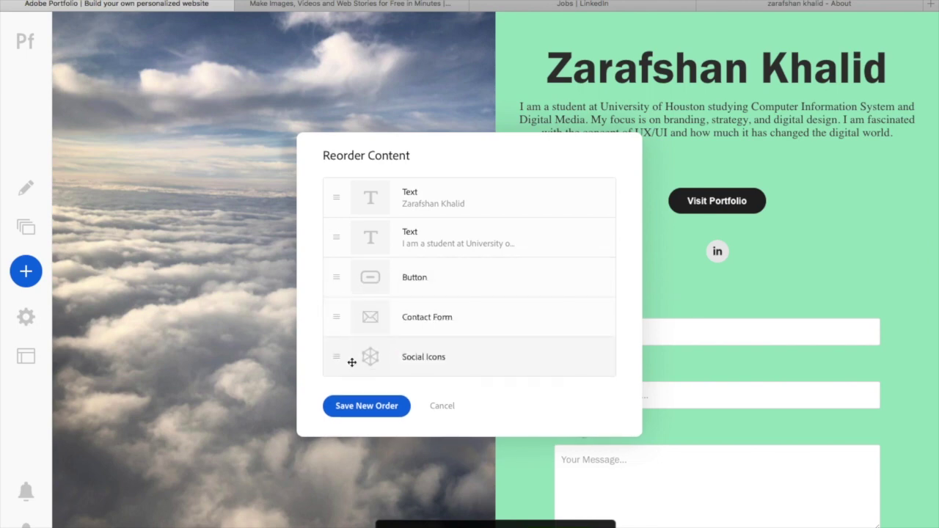
click(379, 414)
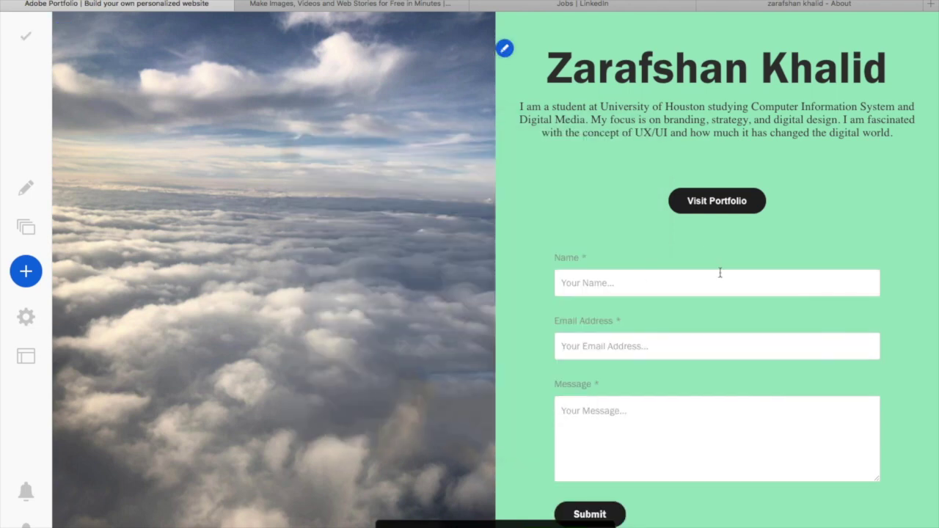
Step: Add a text block below the LinkedIn icon with the pasted 2019 copyright 'All rights reserved' line, selected
scroll(733, 293, down, 2)
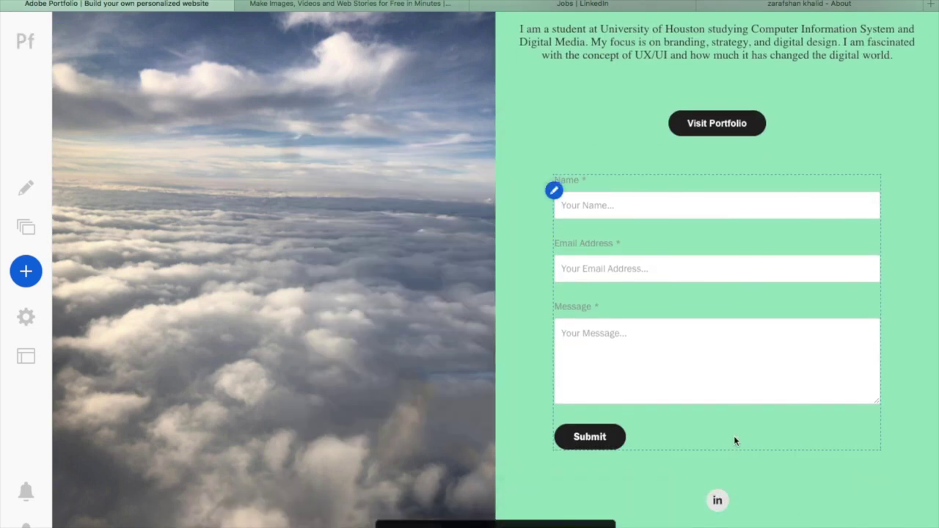
click(718, 524)
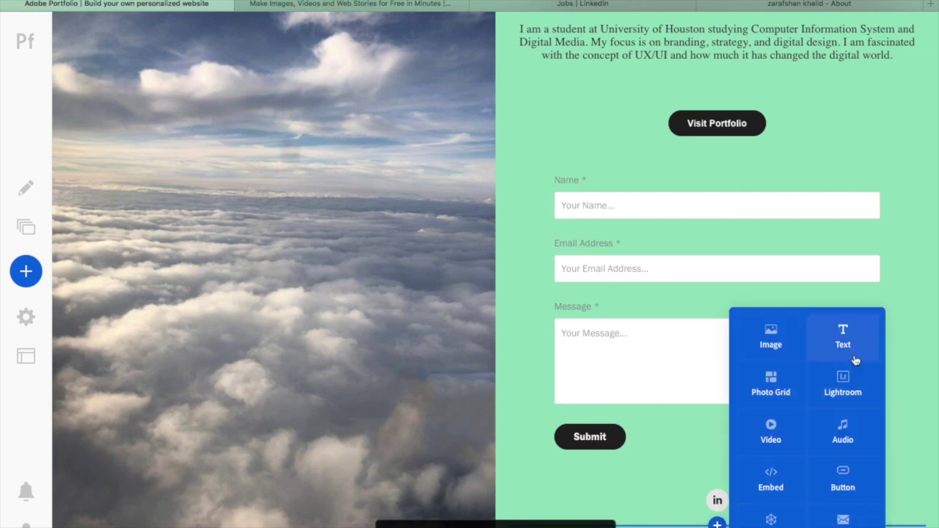
click(843, 275)
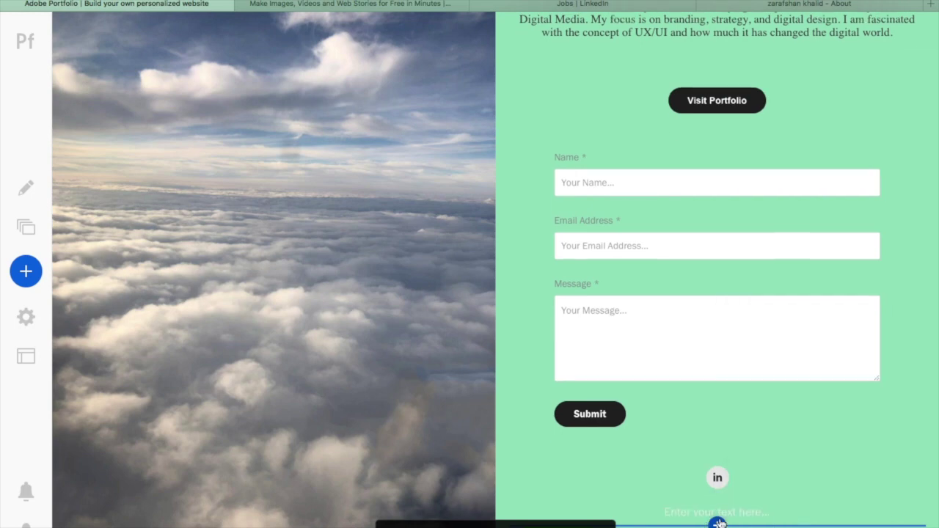
text(© 2019 Zarafshan Khalid. All rights reserved)
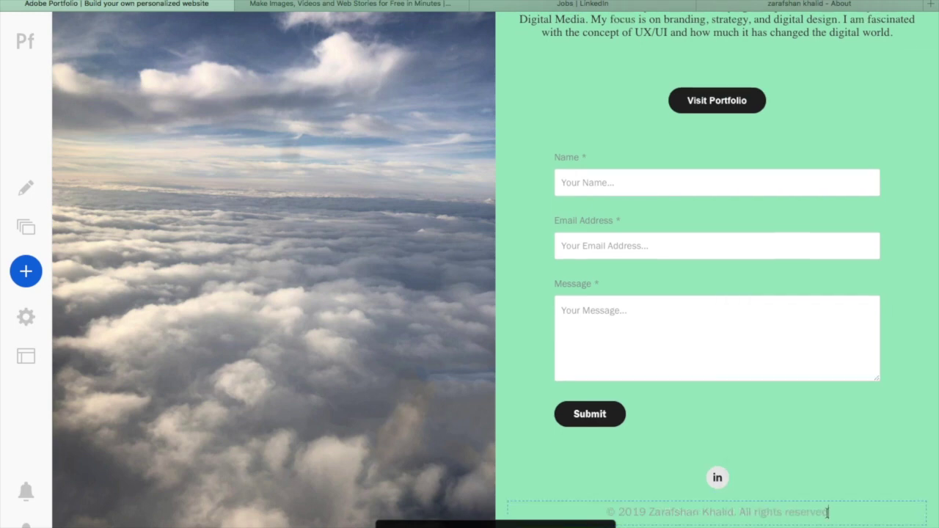
drag(828, 512, 602, 510)
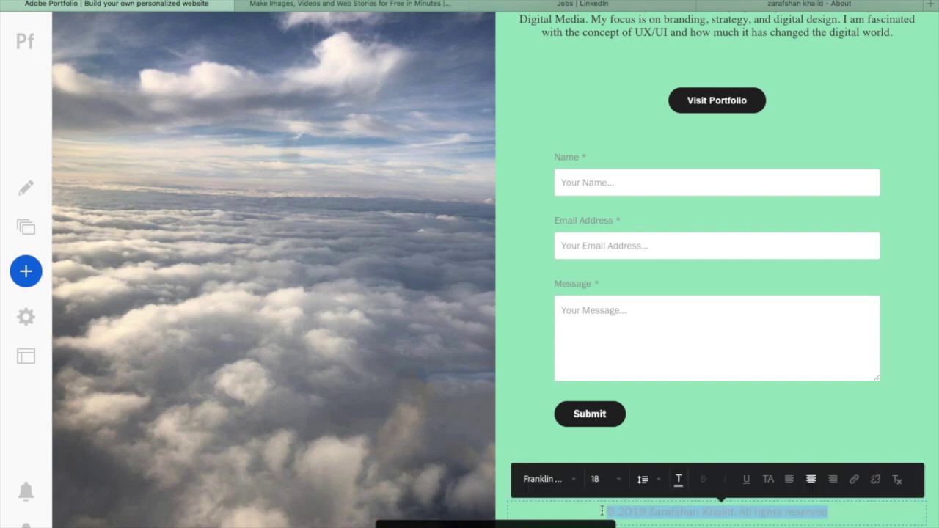
Step: Change the footer text colour to dark grey #333333
click(678, 481)
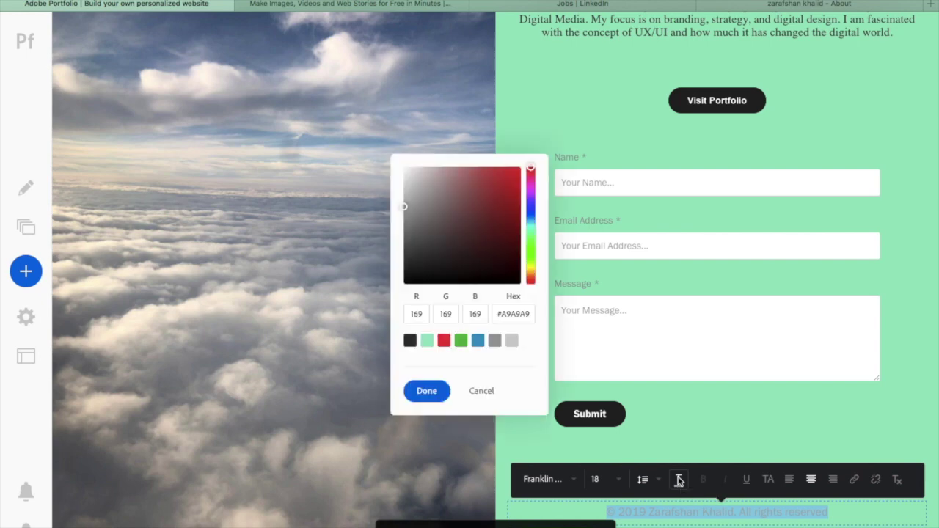
click(410, 342)
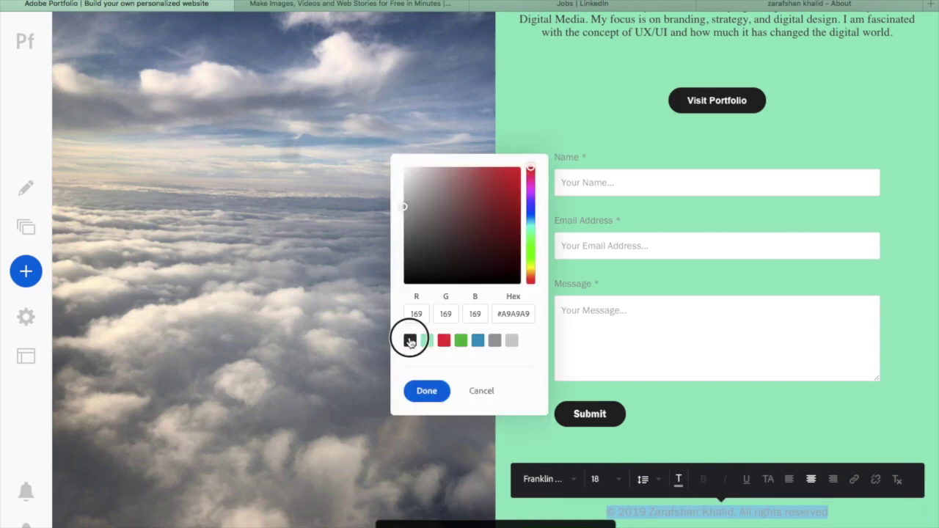
click(437, 390)
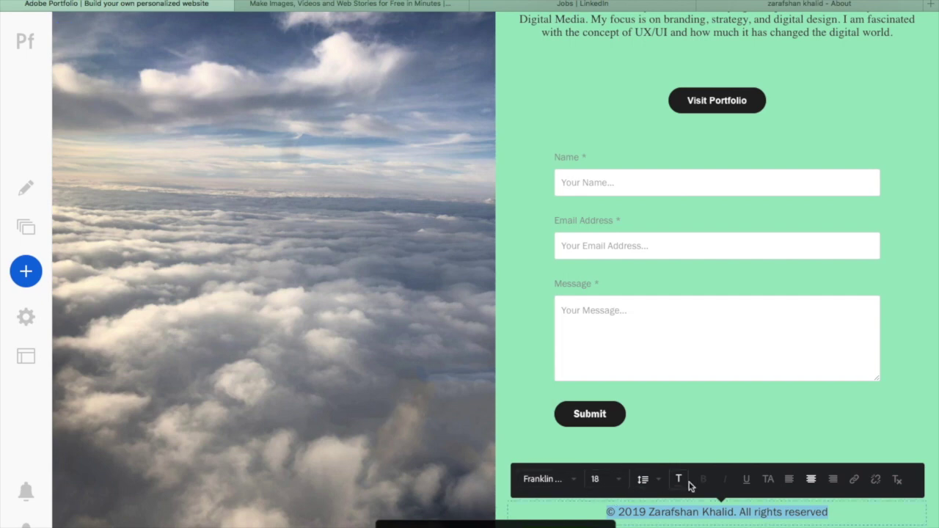
Step: Check the Futura PT Bold font in the web font manager's library, then close it
click(543, 479)
click(579, 417)
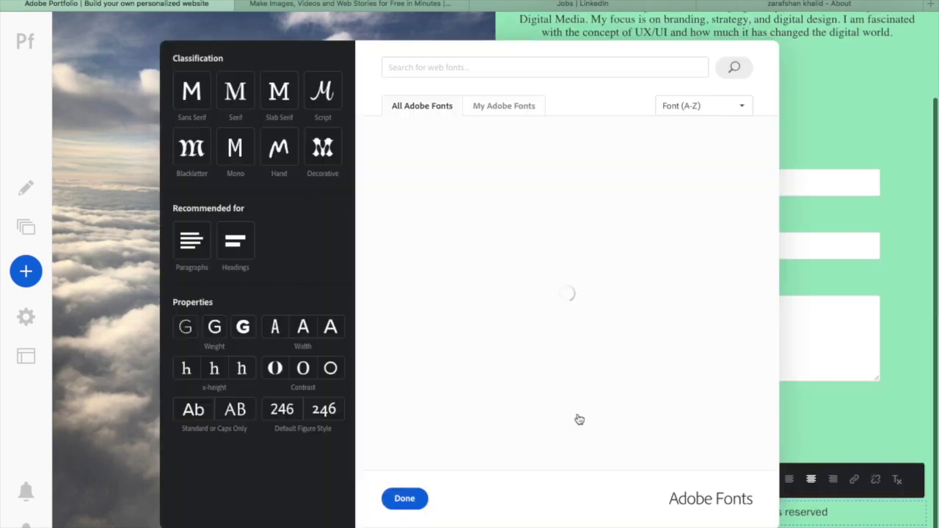
click(496, 108)
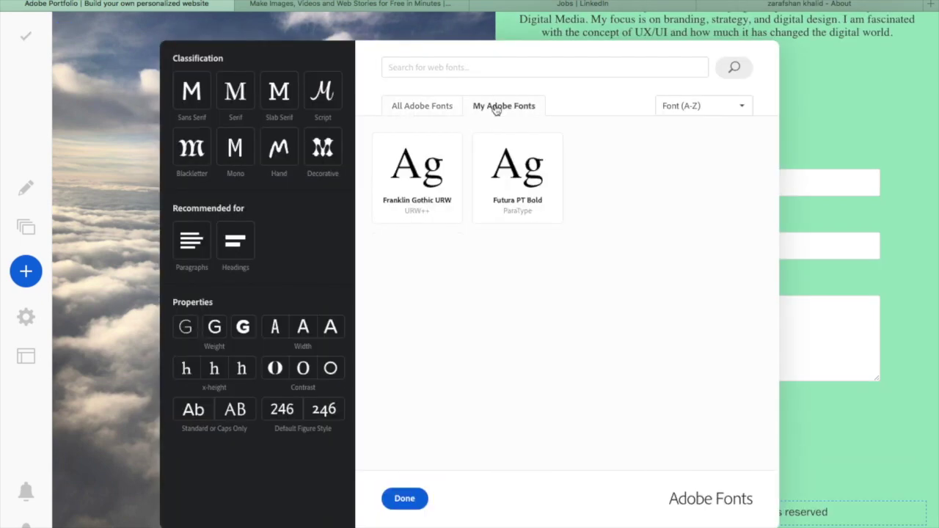
click(518, 177)
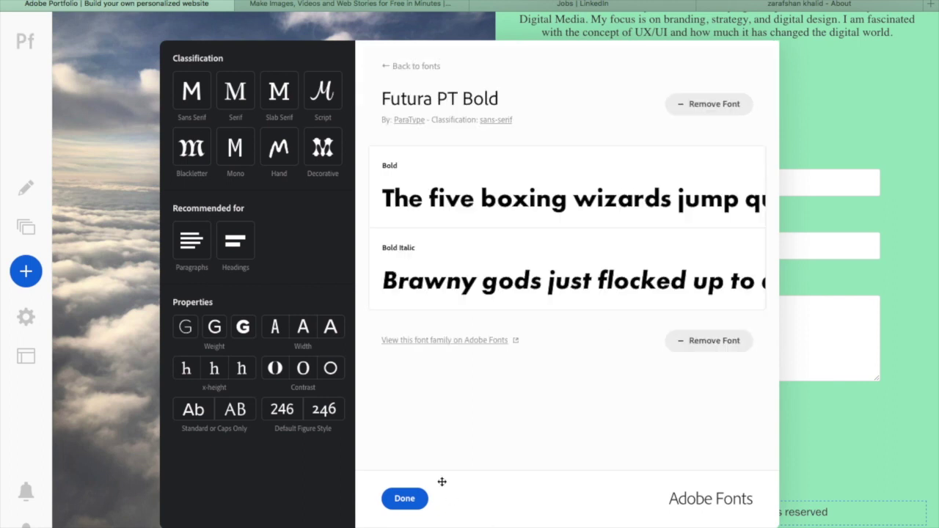
click(404, 498)
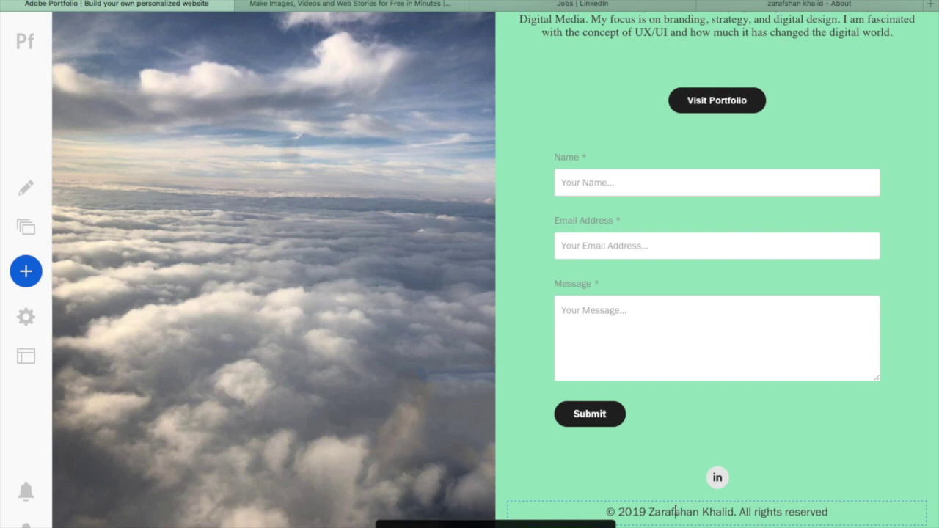
Step: Open the site settings, select the portfolio subdomain text, and view Search Optimization
scroll(652, 466, up, 3)
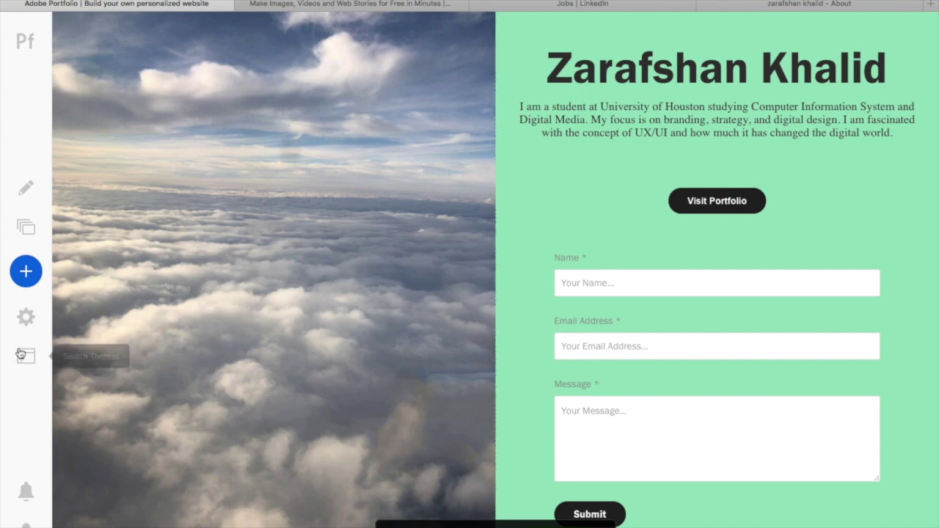
click(25, 323)
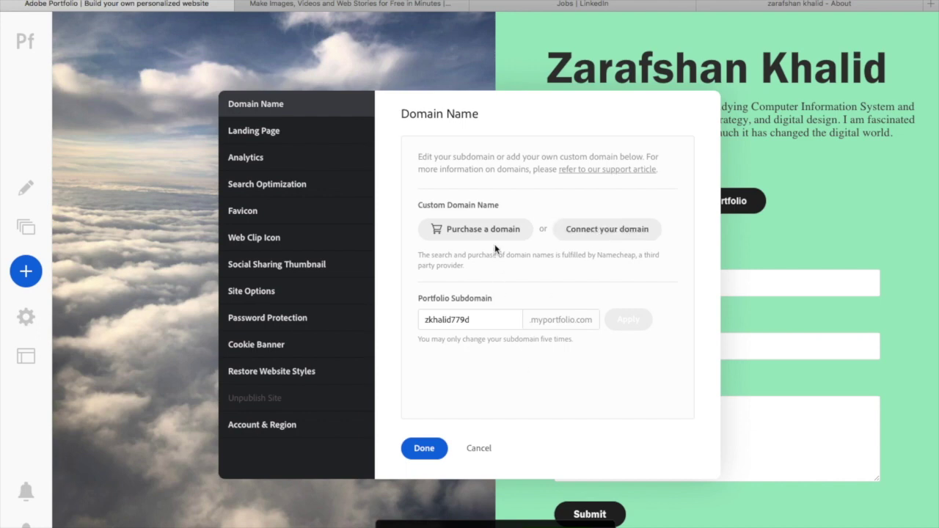
drag(485, 320, 383, 314)
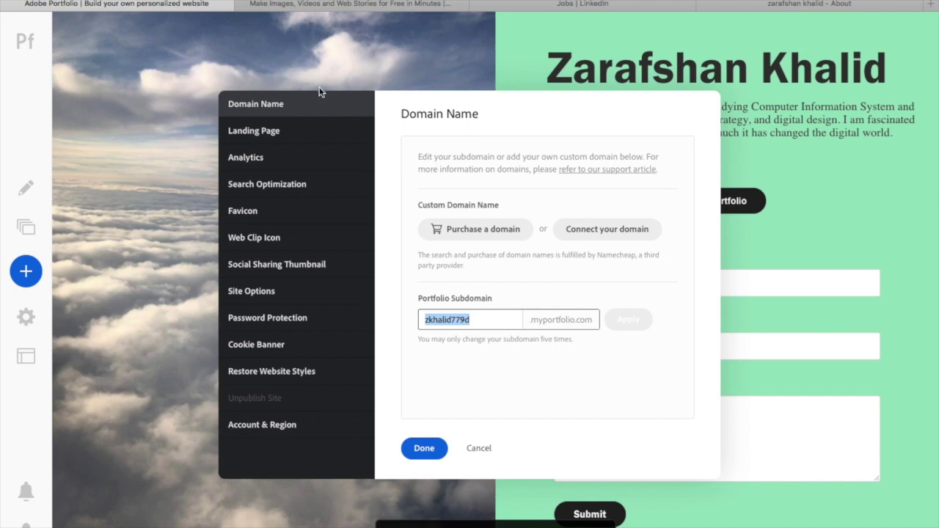
click(313, 185)
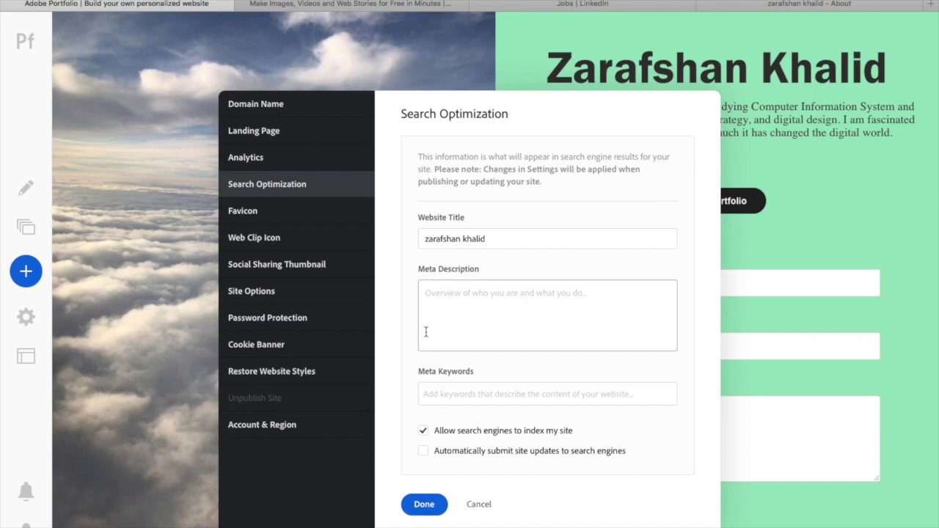
Step: Review the Analytics settings, then close site settings back to the editor
click(310, 168)
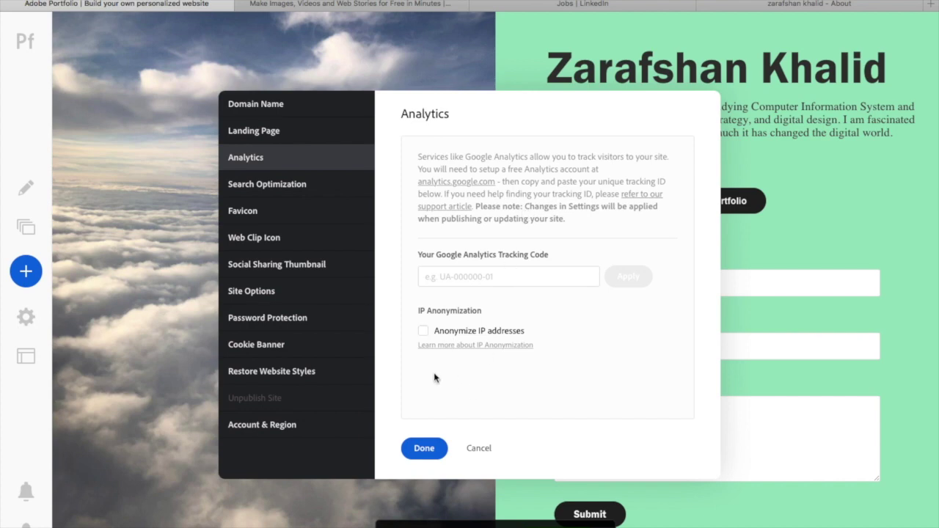
click(424, 449)
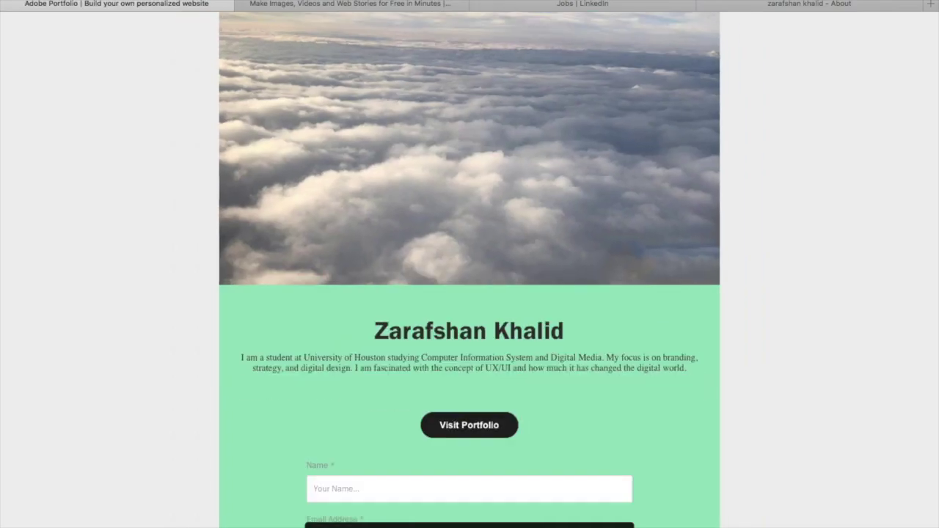
Step: Scroll down through the mobile preview of the splash page
scroll(424, 444, down, 4)
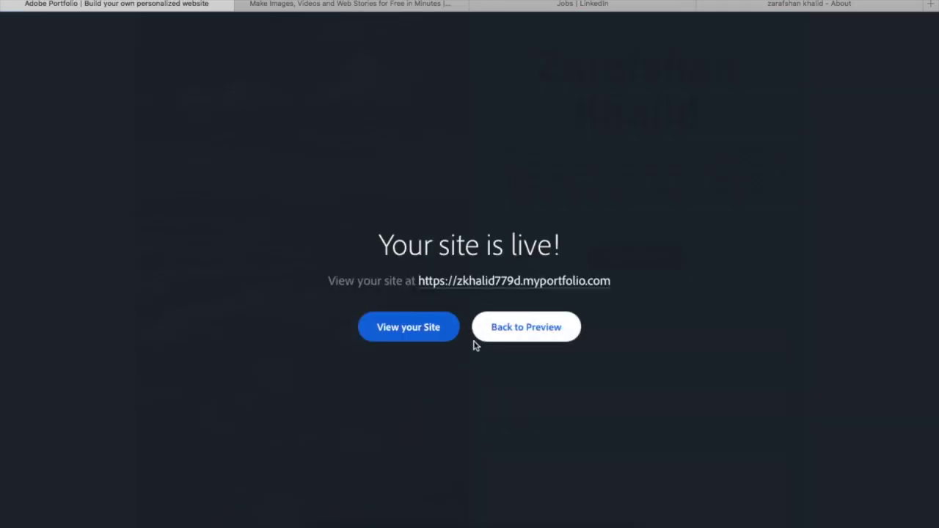
Step: Close the 'Your site is live!' notice and return to the page preview
click(489, 339)
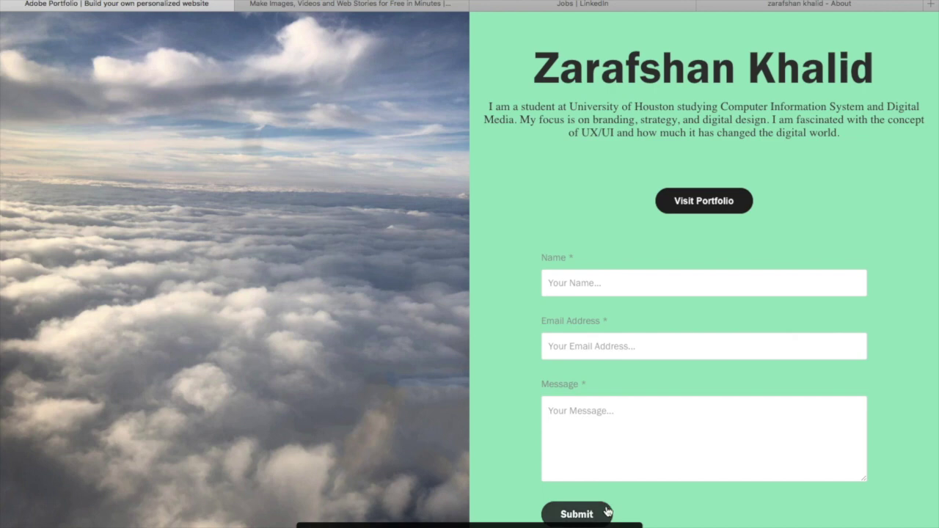